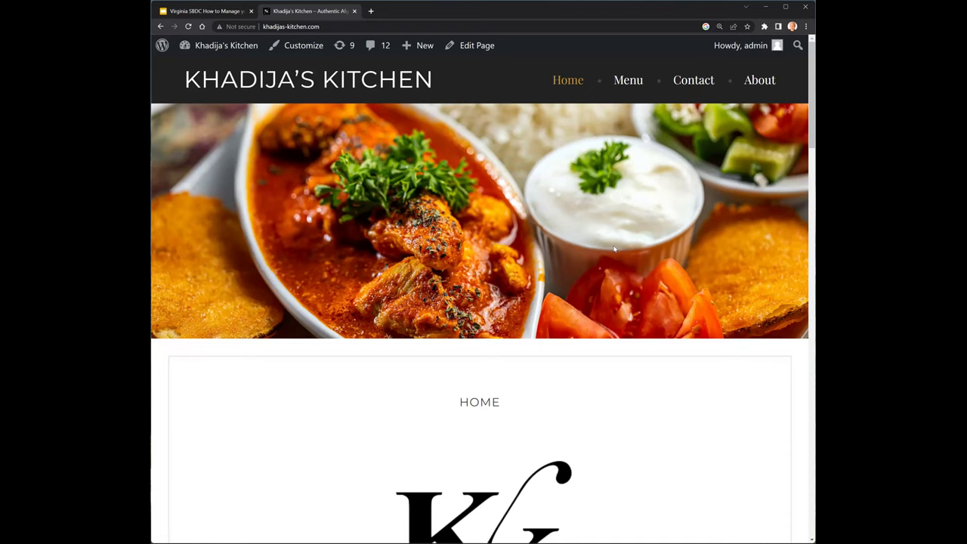
# Look through the Khadija's Kitchen home page down to the footer and return to its header.
pyautogui.scroll(-5, 616, 248)
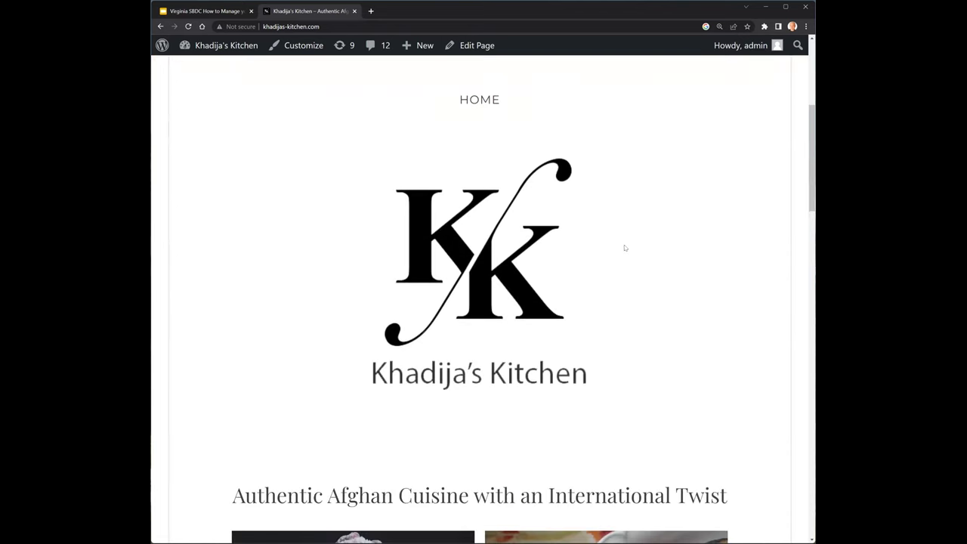
pyautogui.scroll(-2, 625, 249)
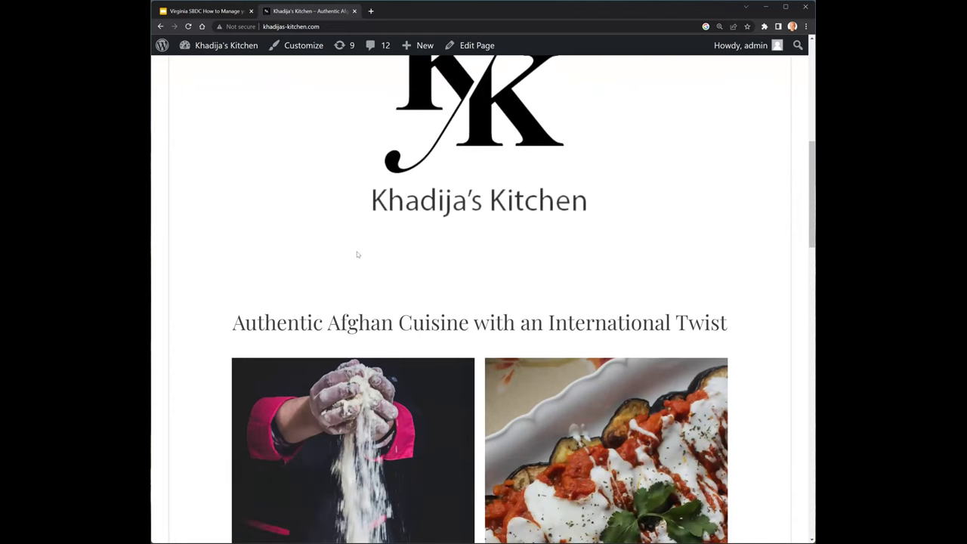
pyautogui.scroll(-1, 357, 253)
pyautogui.scroll(-8, 357, 254)
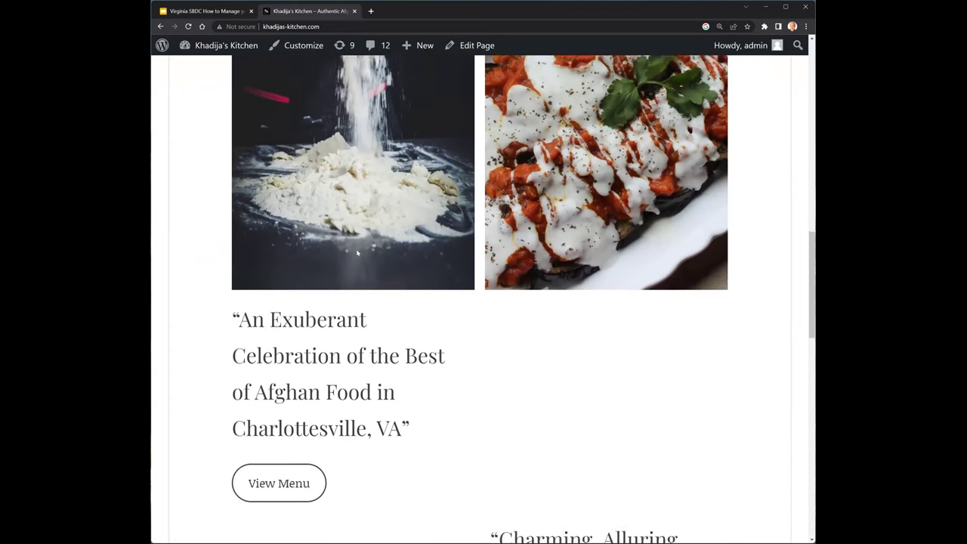
pyautogui.scroll(-1, 401, 261)
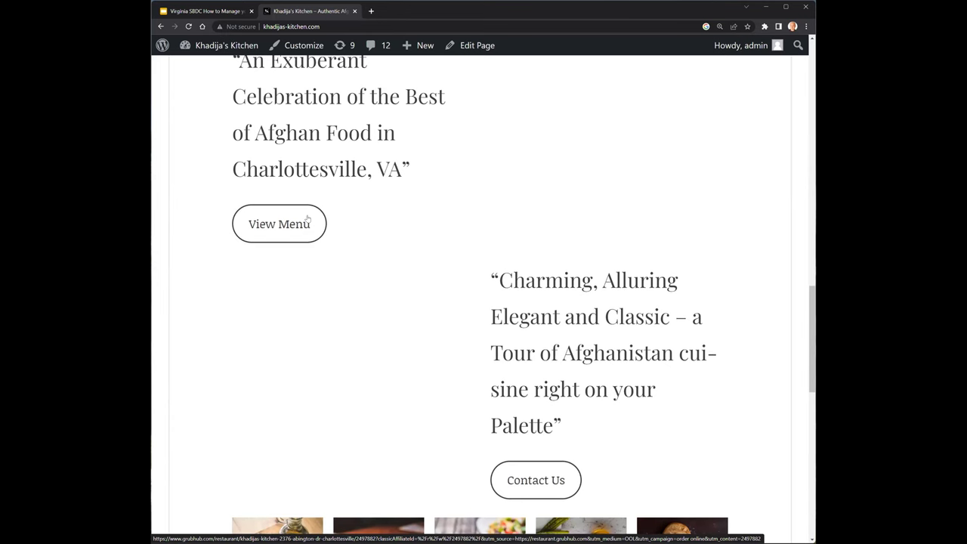
pyautogui.scroll(-7, 401, 290)
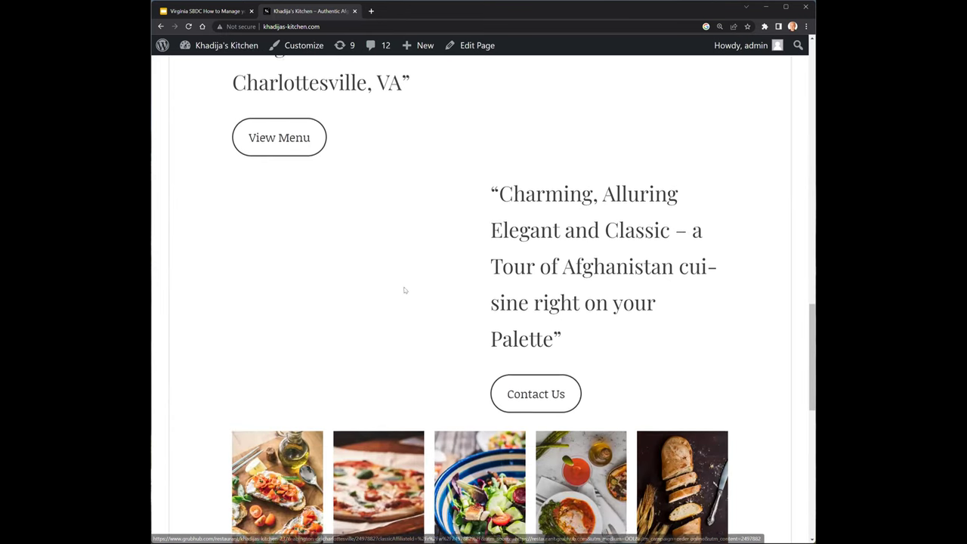
pyautogui.scroll(-2, 634, 354)
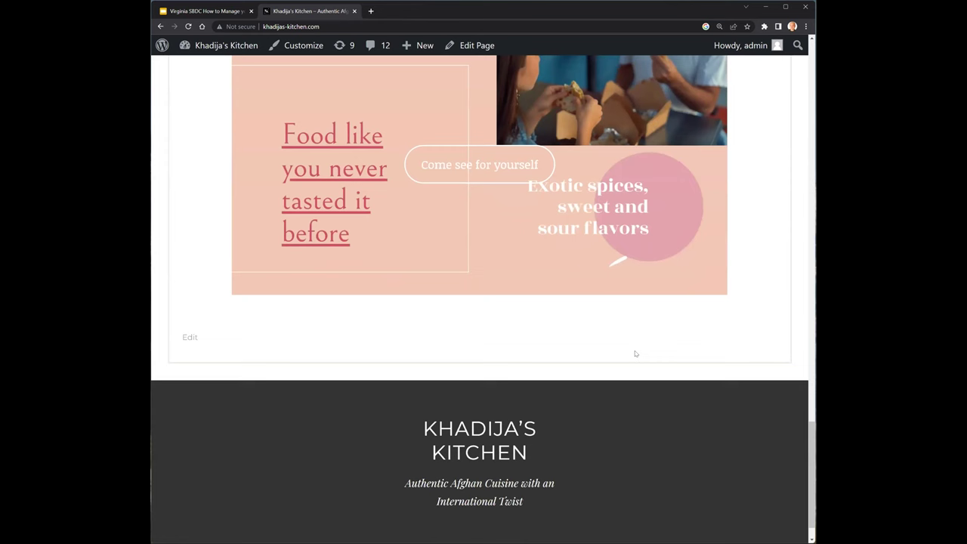
pyautogui.scroll(20, 602, 269)
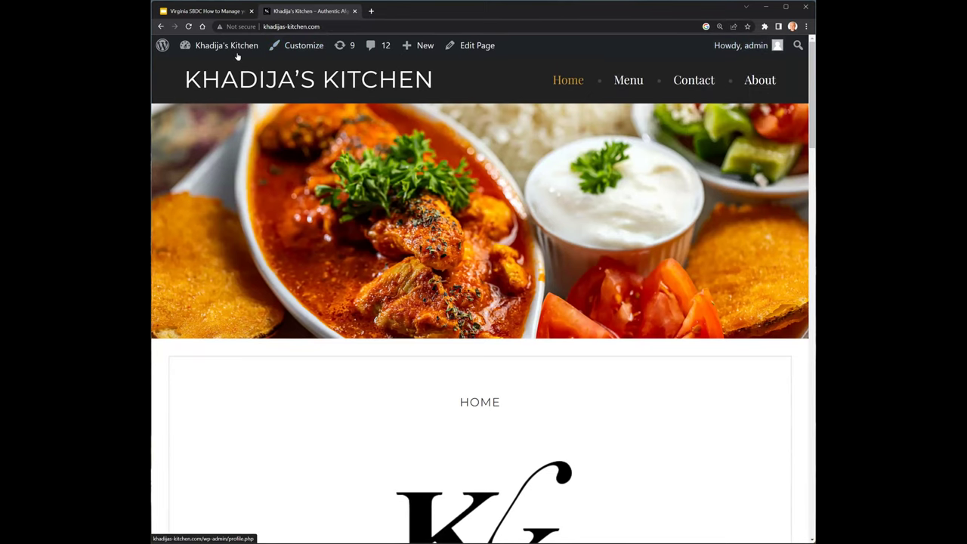
# Open the site's dashboard and look through the images in the Media Library.
pyautogui.moveTo(221, 54)
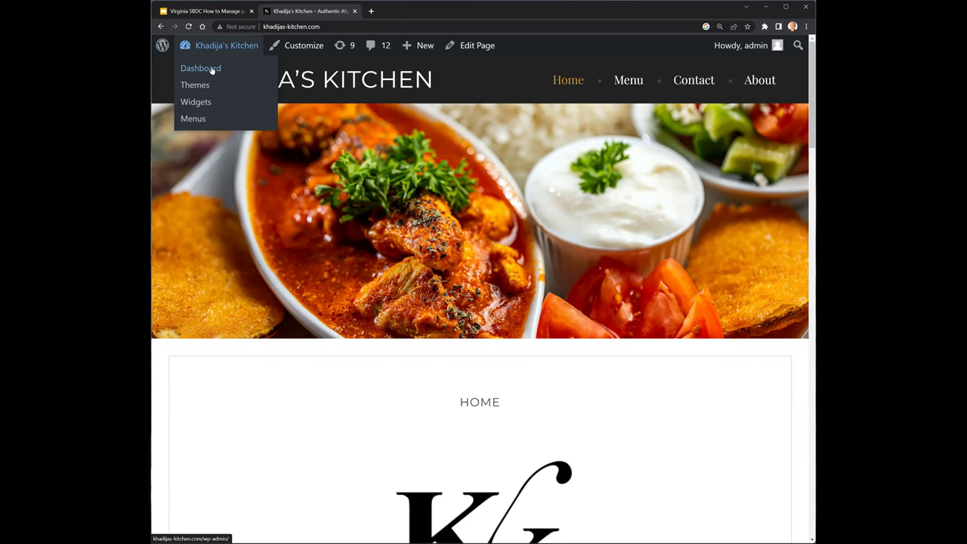
pyautogui.click(213, 70)
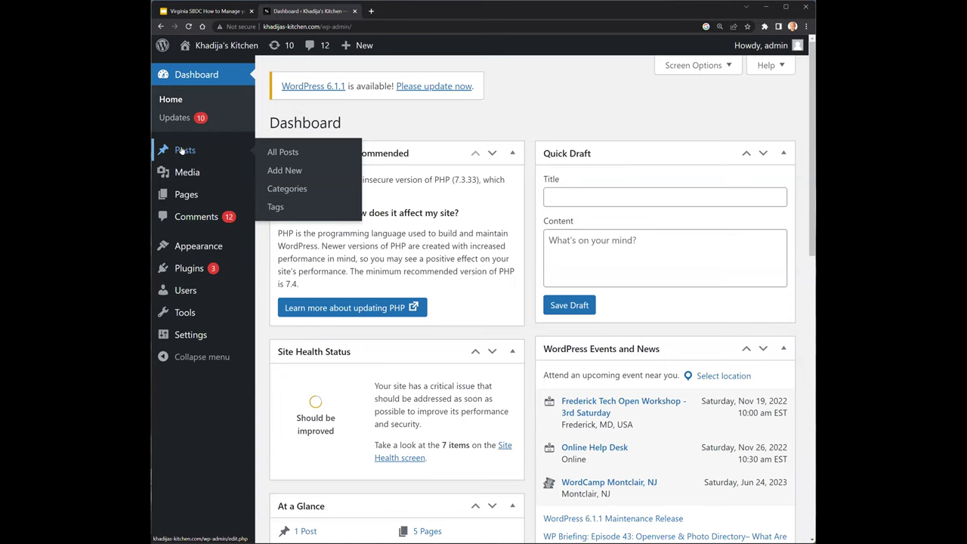
pyautogui.click(179, 175)
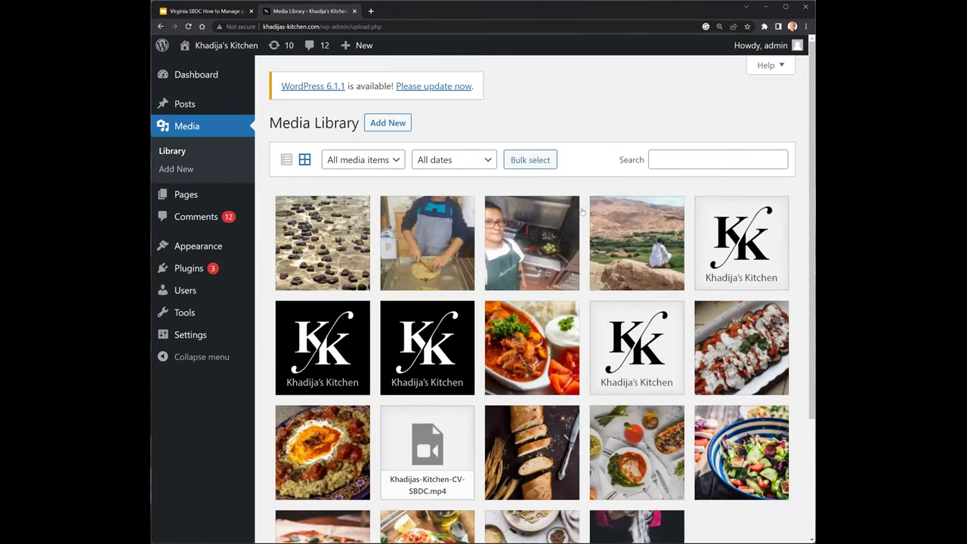
pyautogui.scroll(-2, 581, 214)
pyautogui.scroll(3, 544, 209)
# Open the upload area for new media and highlight the maximum upload file size line.
pyautogui.click(385, 125)
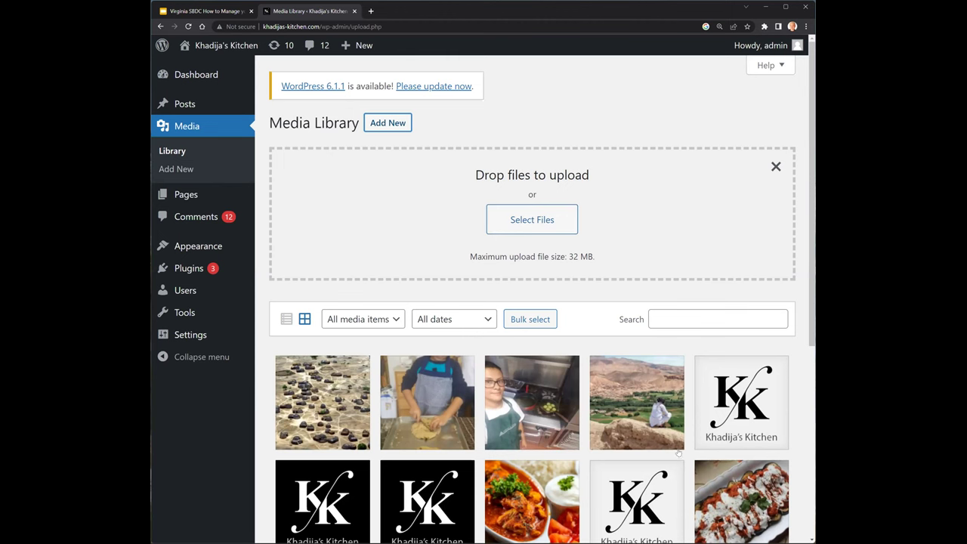
pyautogui.scroll(-2, 487, 324)
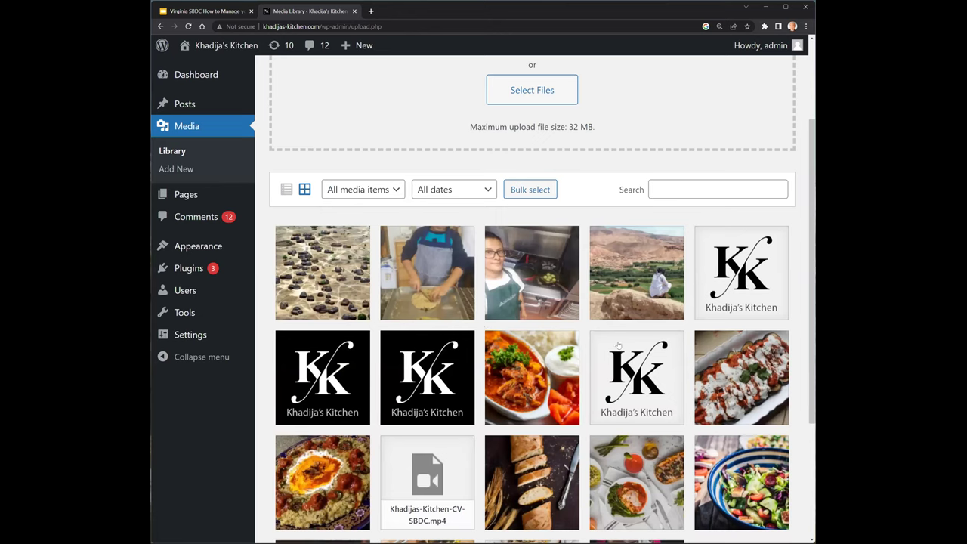
pyautogui.scroll(2, 479, 374)
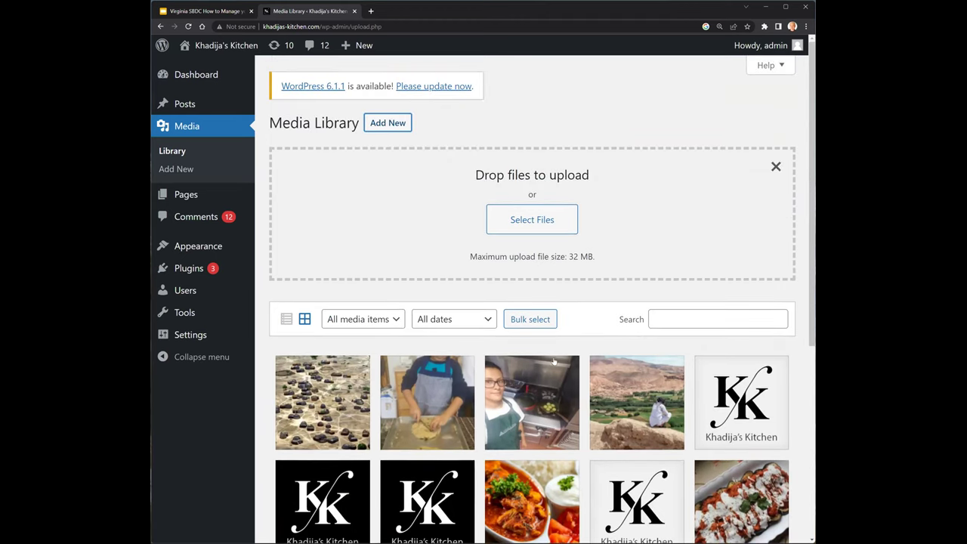
pyautogui.moveTo(610, 266); pyautogui.dragTo(468, 257)
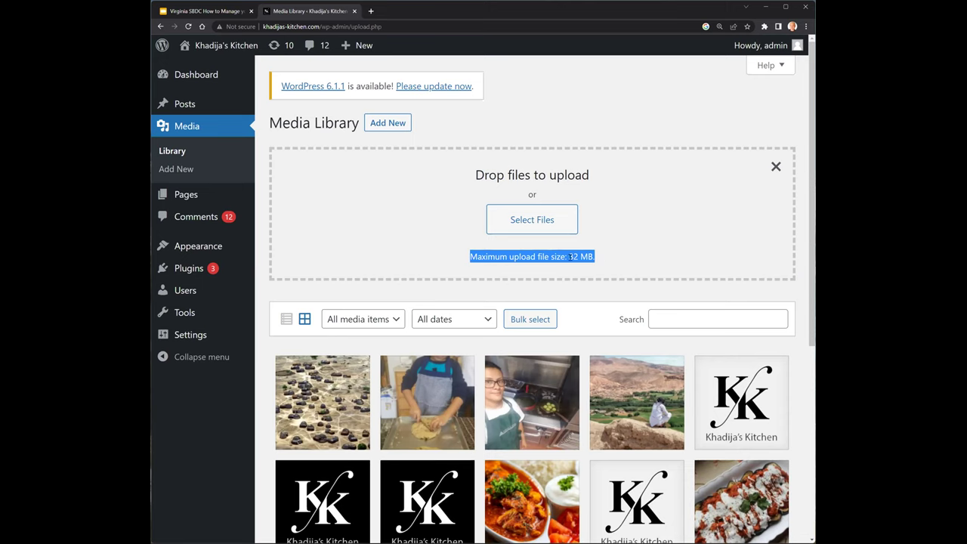
pyautogui.click(568, 257)
pyautogui.moveTo(591, 257); pyautogui.dragTo(468, 257)
# Open the Home front page for editing from the list of pages and look through its content blocks.
pyautogui.click(182, 198)
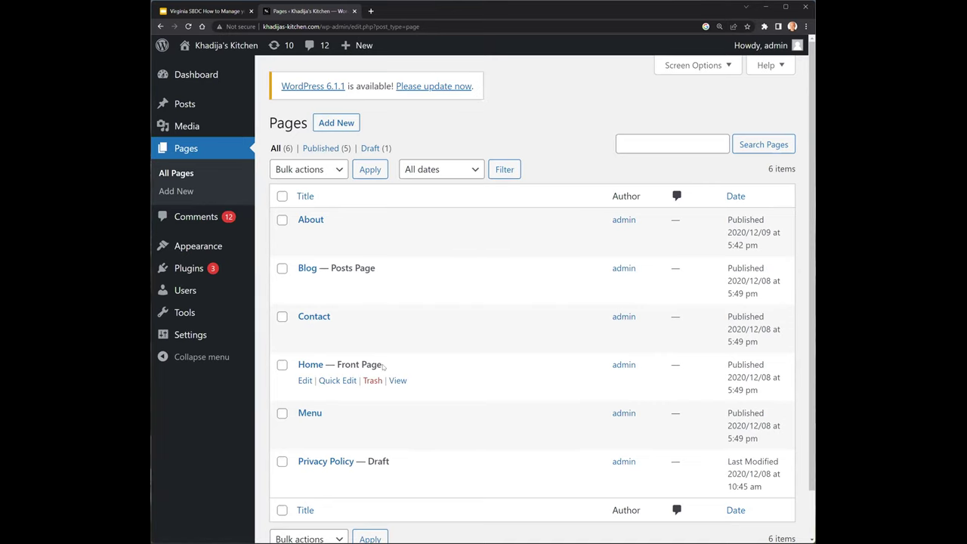
pyautogui.moveTo(383, 365); pyautogui.dragTo(337, 365)
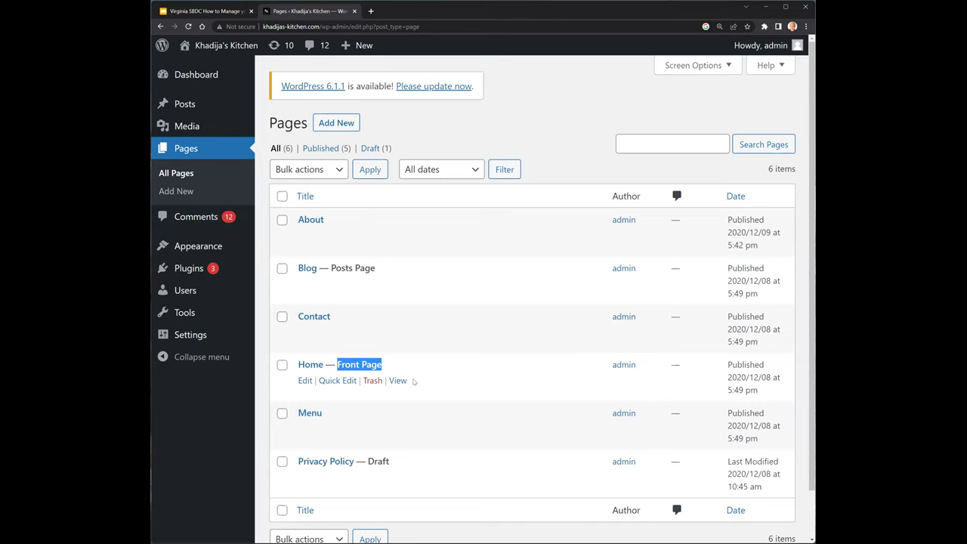
pyautogui.click(305, 381)
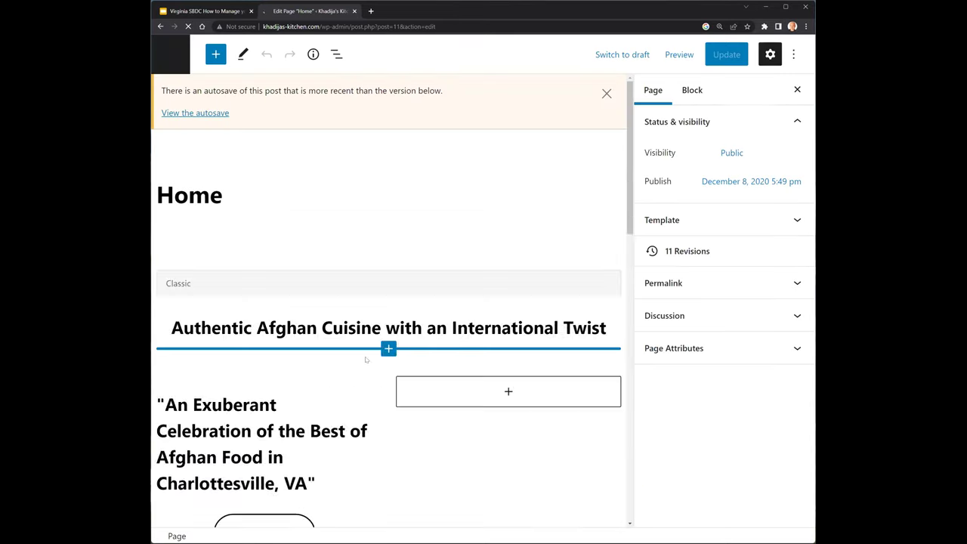
pyautogui.scroll(-3, 471, 351)
pyautogui.scroll(-6, 470, 352)
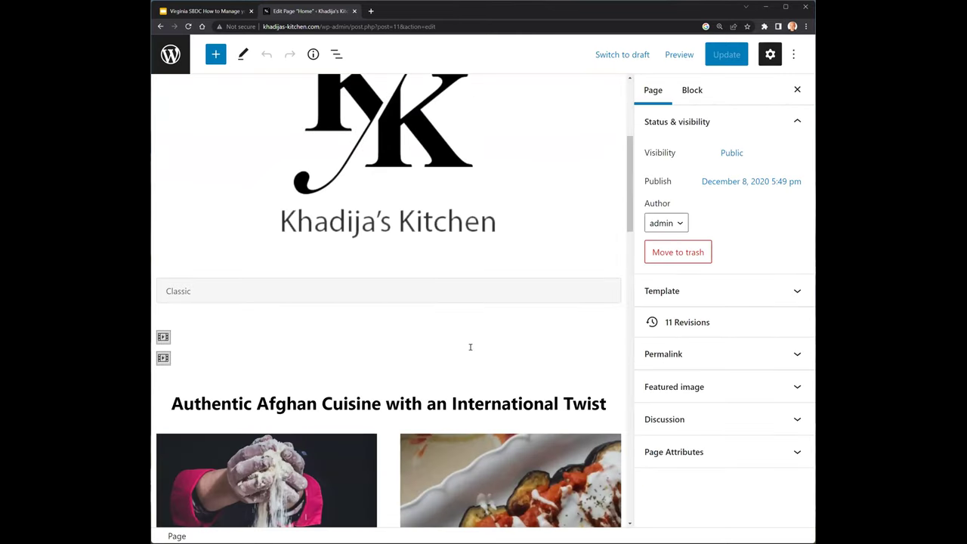
pyautogui.scroll(-8, 470, 351)
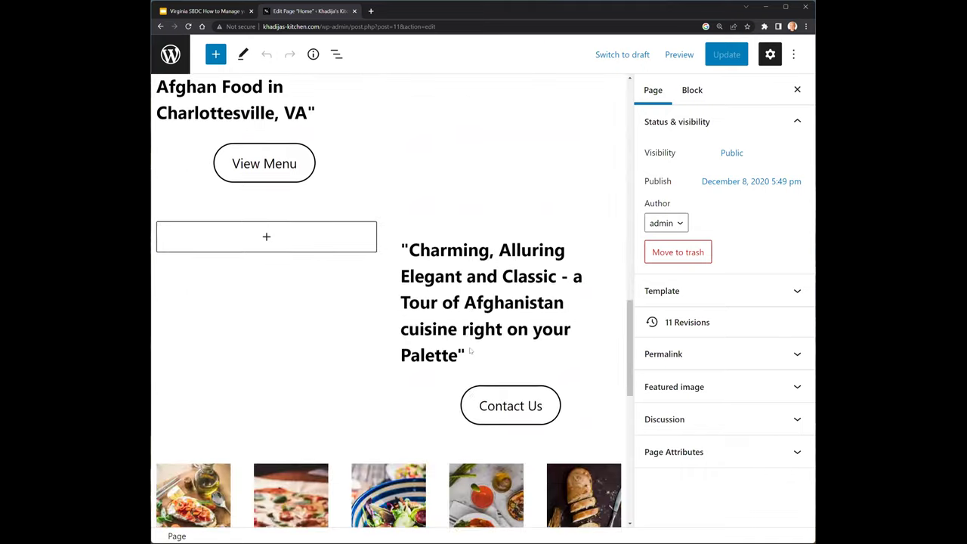
pyautogui.scroll(8, 567, 403)
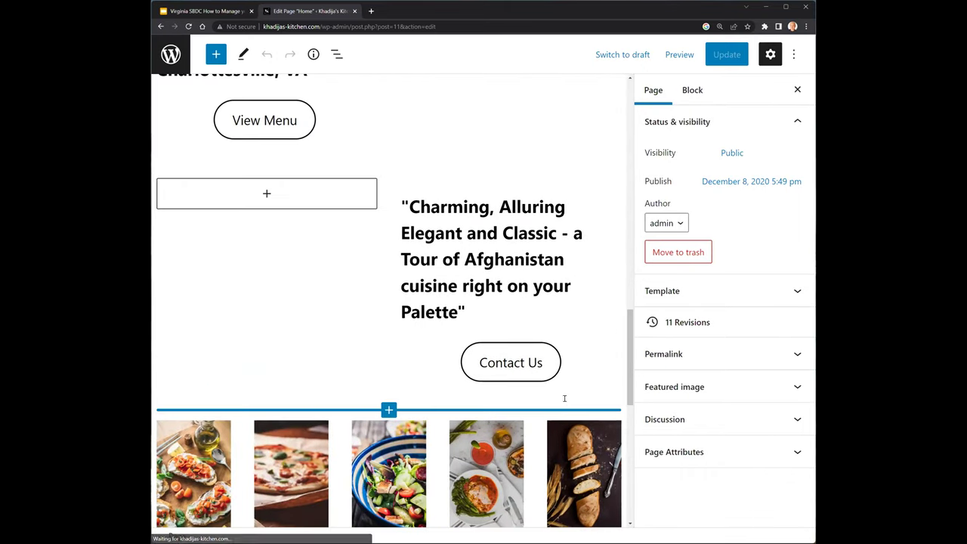
pyautogui.scroll(3, 439, 393)
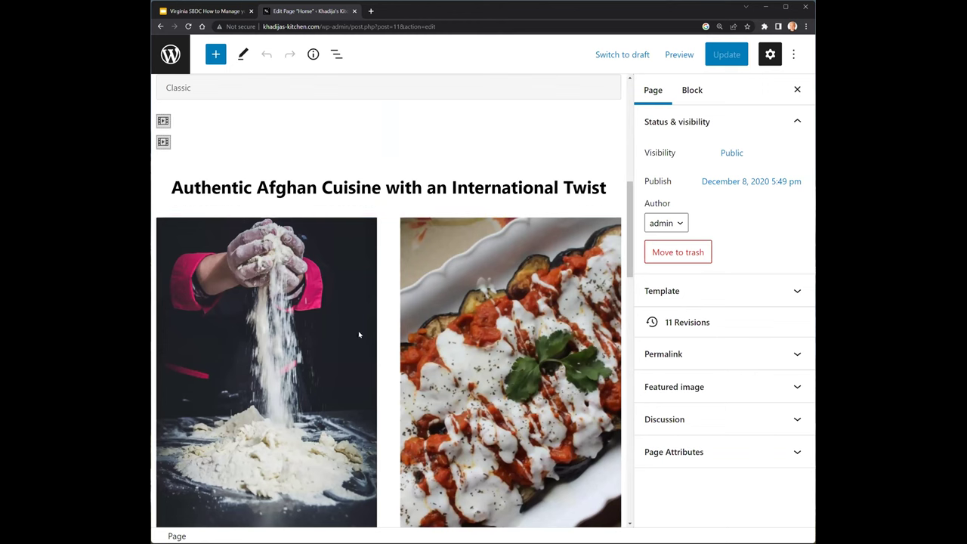
# Add "..." after "VA" in the "An Exuberant Celebration" heading.
pyautogui.scroll(-4, 352, 333)
pyautogui.click(307, 370)
pyautogui.click(307, 371)
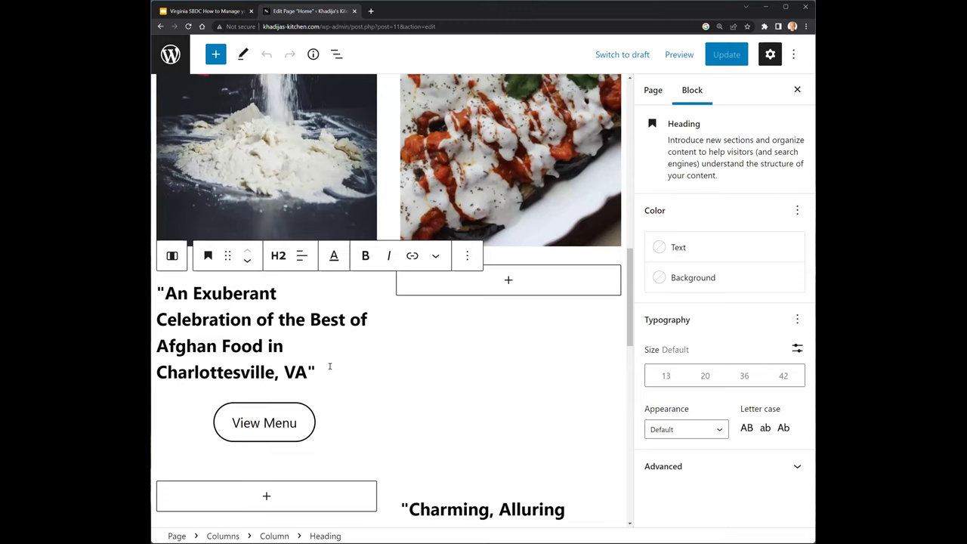
pyautogui.write('...')
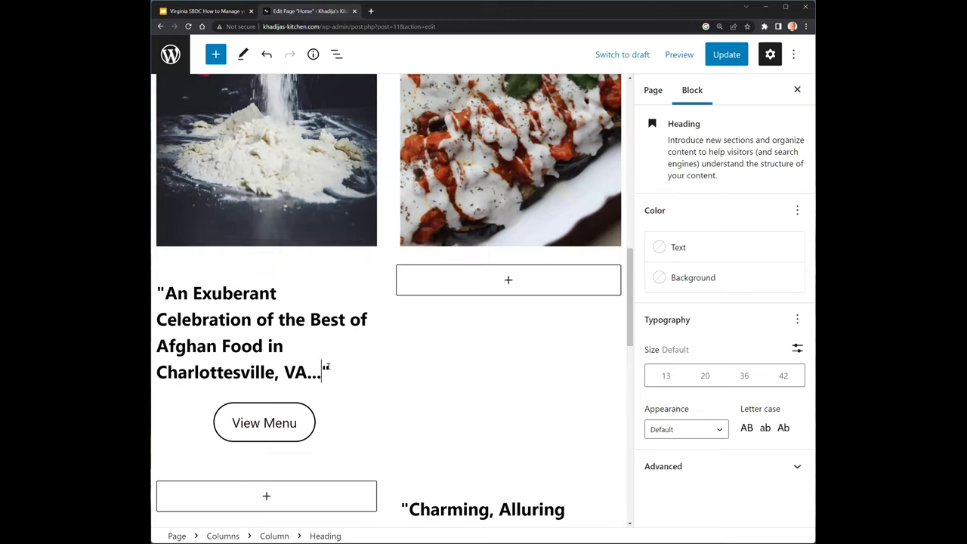
# Delete the ellipsis before the closing quotation mark in the "An Exuberant Celebration" heading.
pyautogui.moveTo(322, 372); pyautogui.dragTo(281, 376)
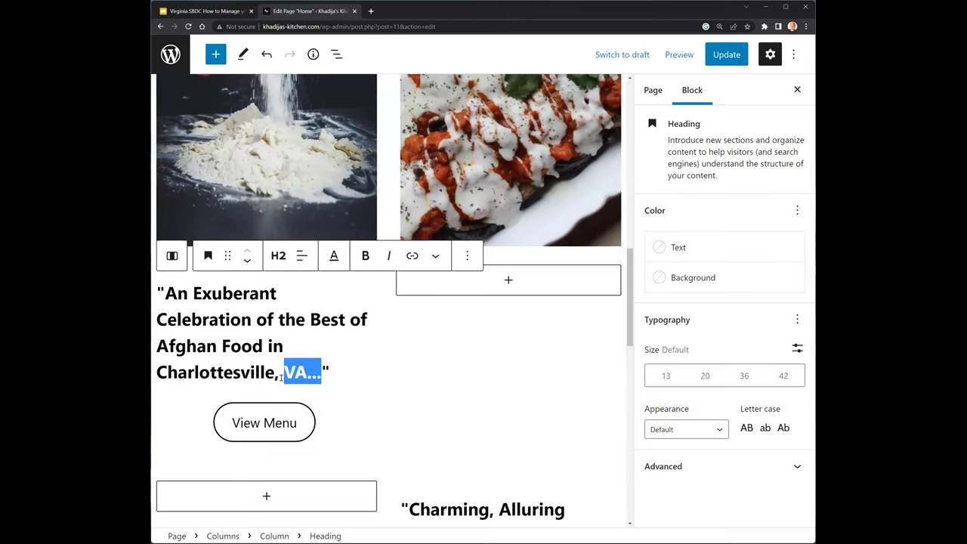
pyautogui.click(321, 373)
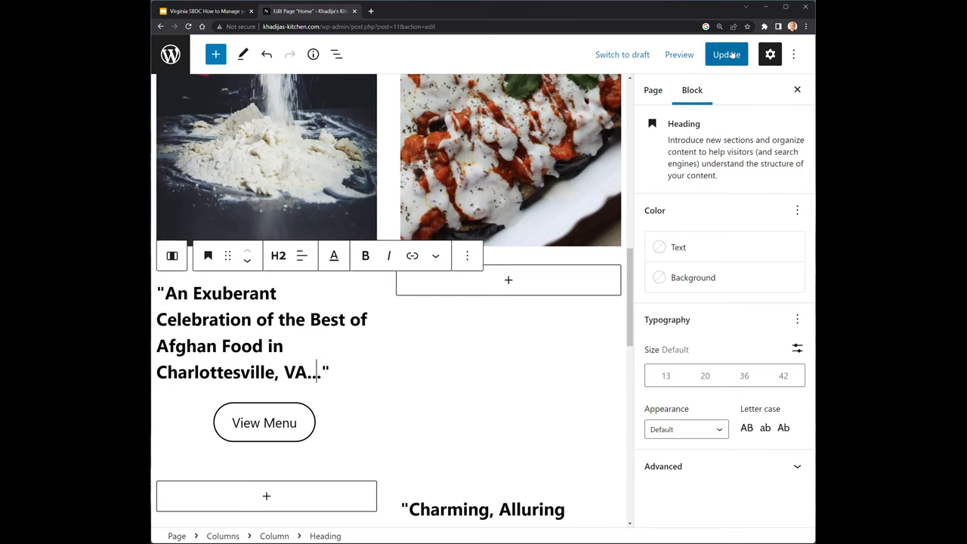
pyautogui.moveTo(320, 373); pyautogui.dragTo(307, 373)
pyautogui.press('BackSpace')
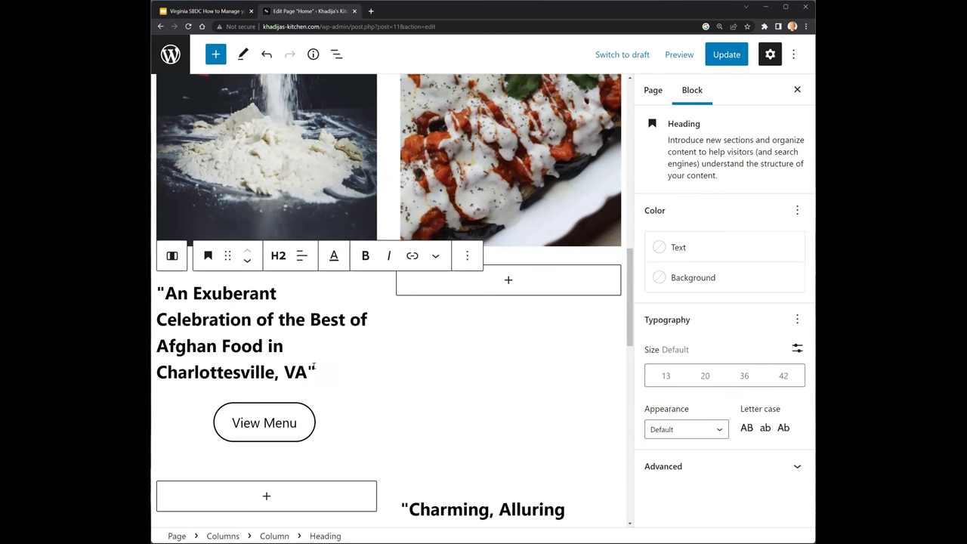
# Select the flour image and its parent gallery block to view their settings.
pyautogui.scroll(2, 334, 408)
pyautogui.scroll(2, 333, 408)
pyautogui.click(303, 255)
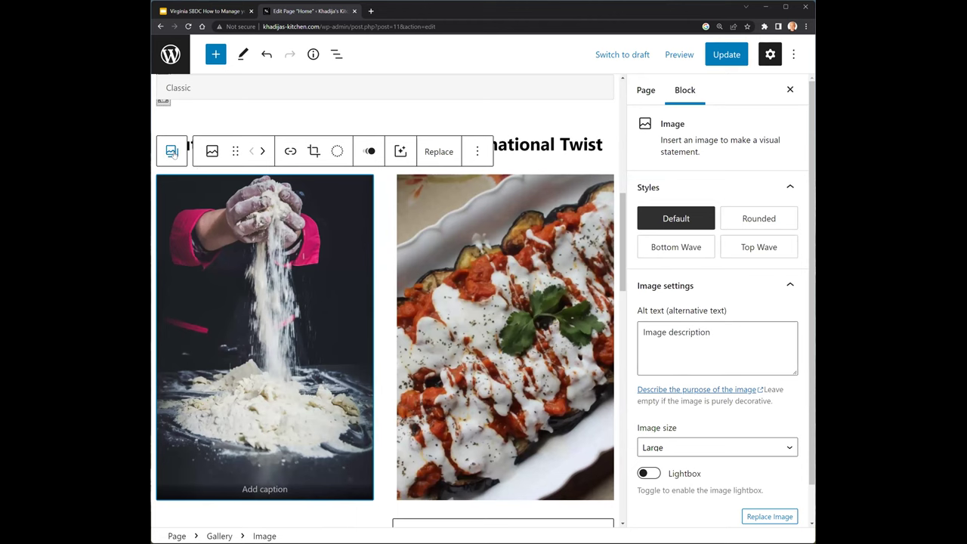
pyautogui.click(172, 153)
pyautogui.scroll(-3, 403, 328)
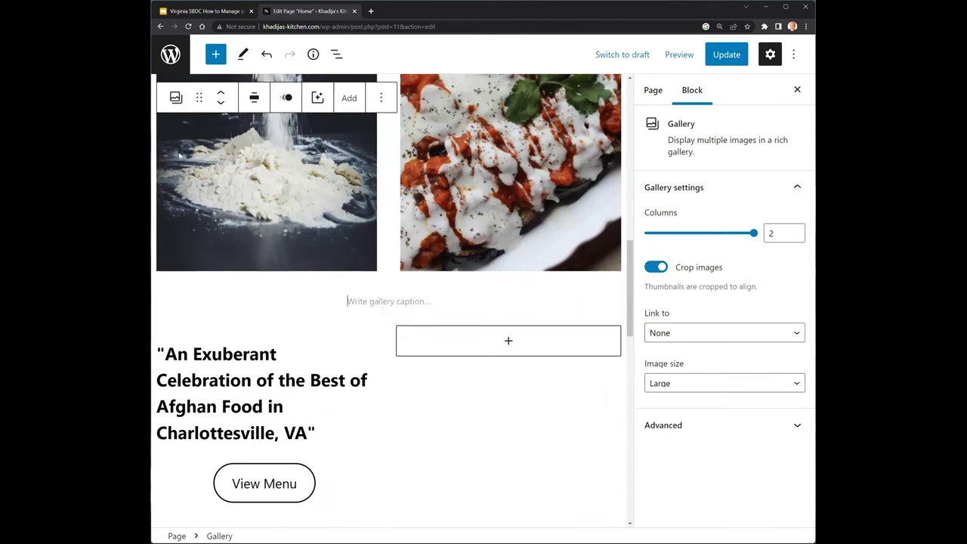
# Hide the block settings sidebar and review the Home page's headings, columns and images in the wider editor.
pyautogui.click(797, 89)
pyautogui.scroll(-6, 409, 291)
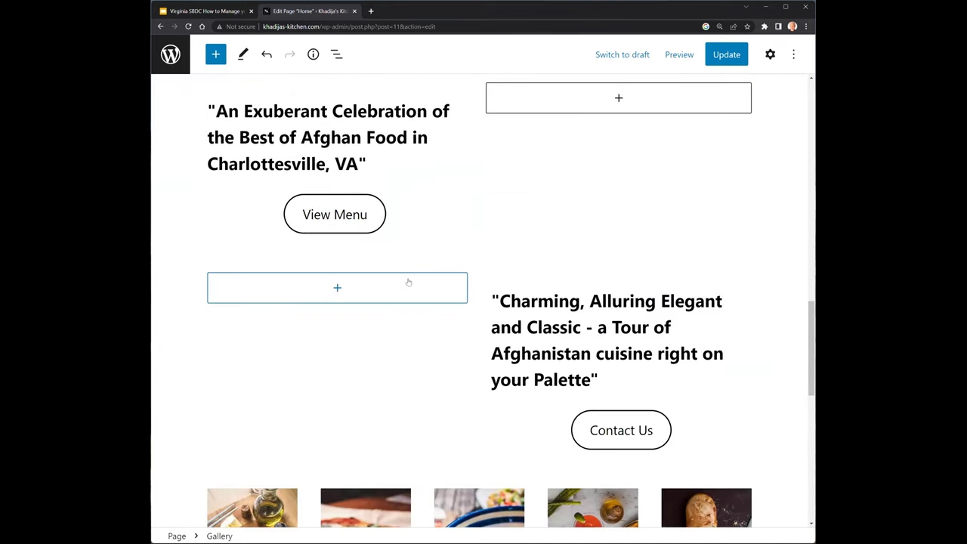
pyautogui.scroll(4, 457, 291)
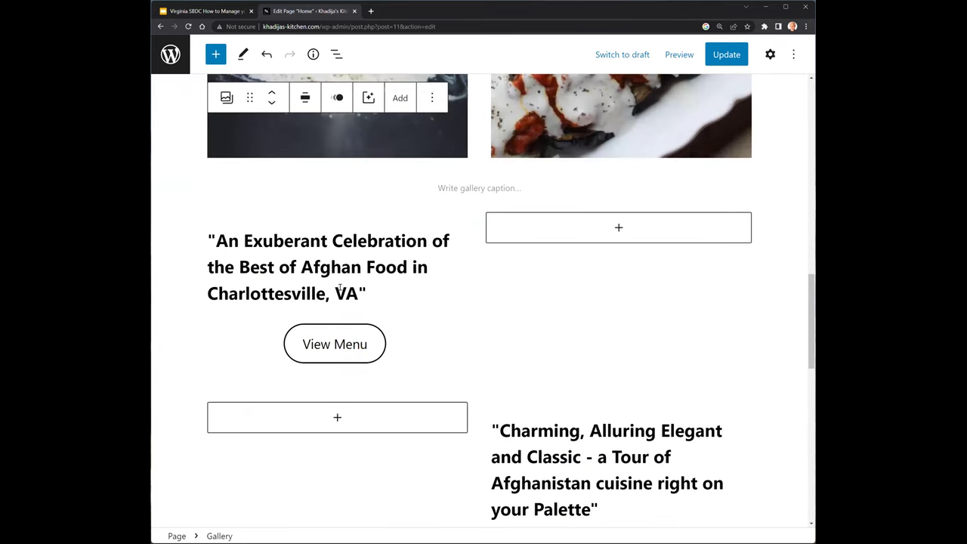
pyautogui.click(429, 240)
pyautogui.scroll(12, 507, 360)
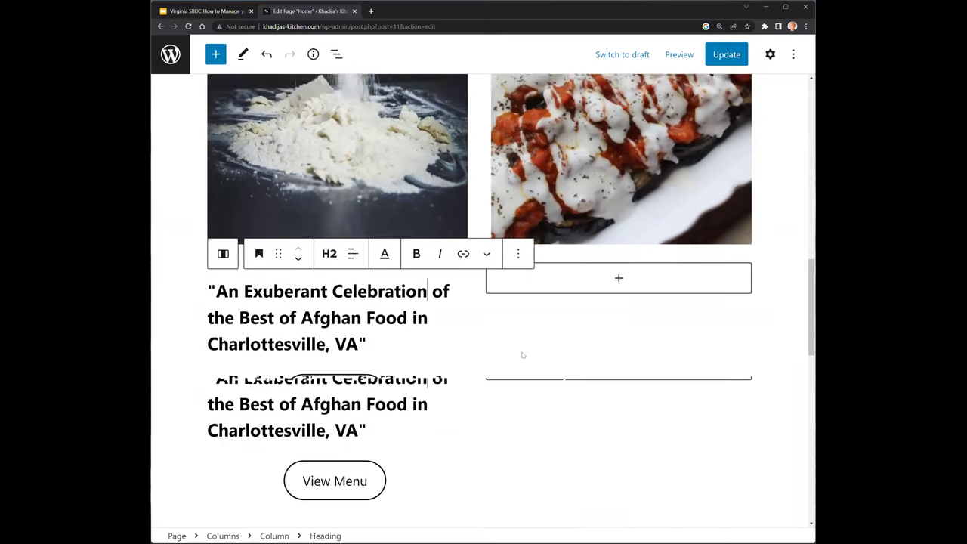
pyautogui.scroll(-4, 408, 317)
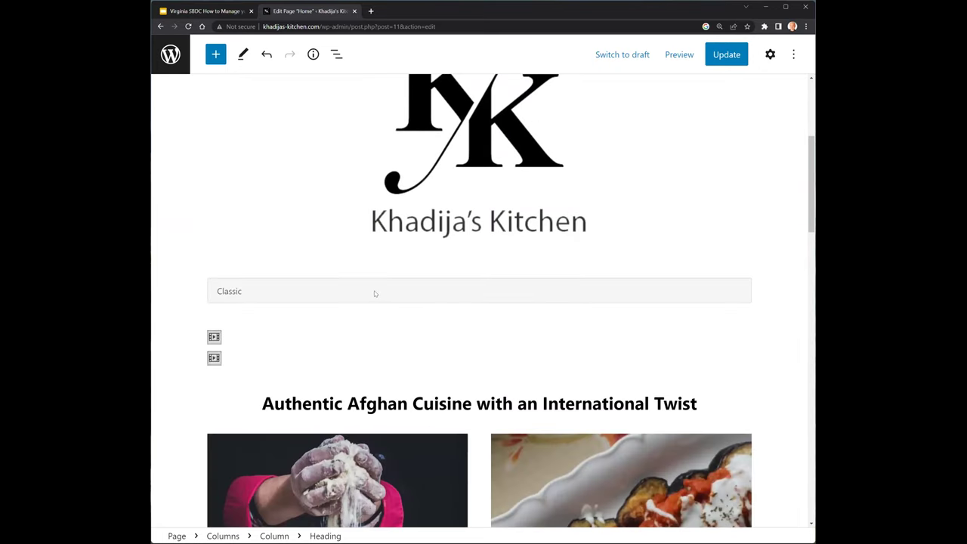
pyautogui.scroll(-7, 374, 293)
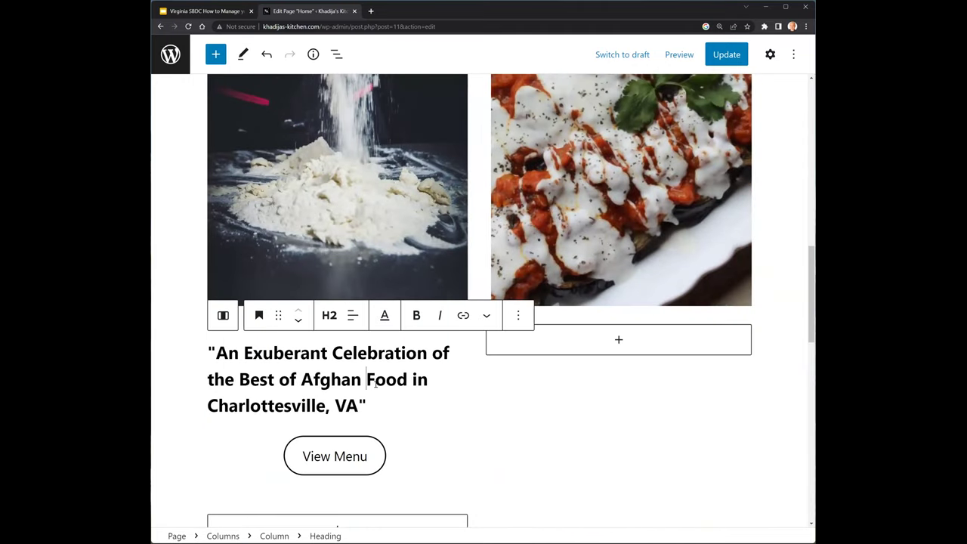
pyautogui.scroll(-3, 375, 384)
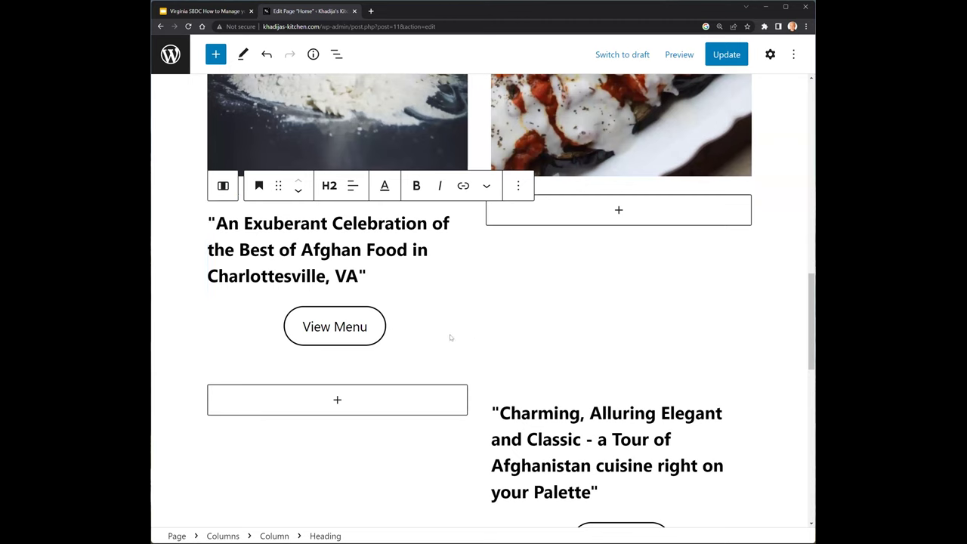
pyautogui.scroll(8, 480, 344)
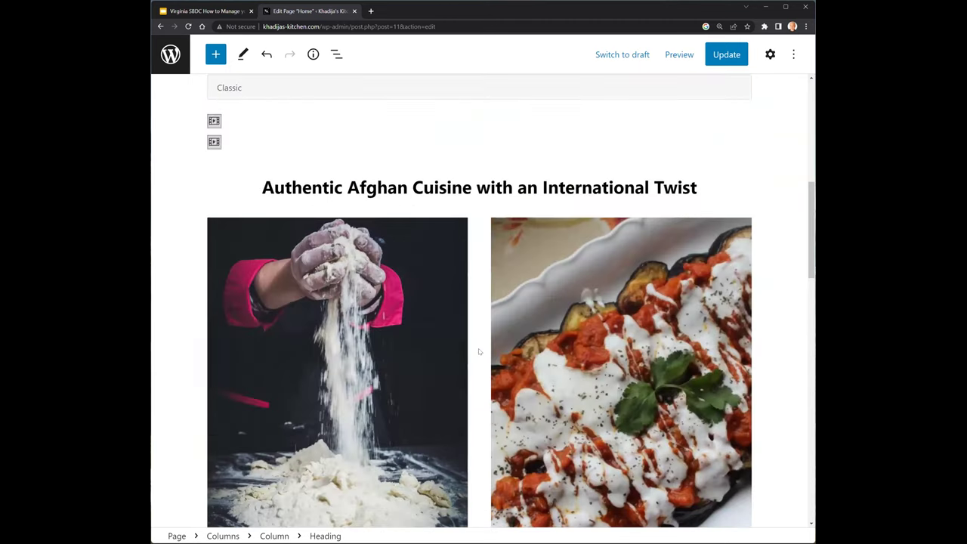
# Dismiss the autosave notice above the Home page's title in the editor.
pyautogui.scroll(4, 478, 348)
pyautogui.moveTo(478, 353)
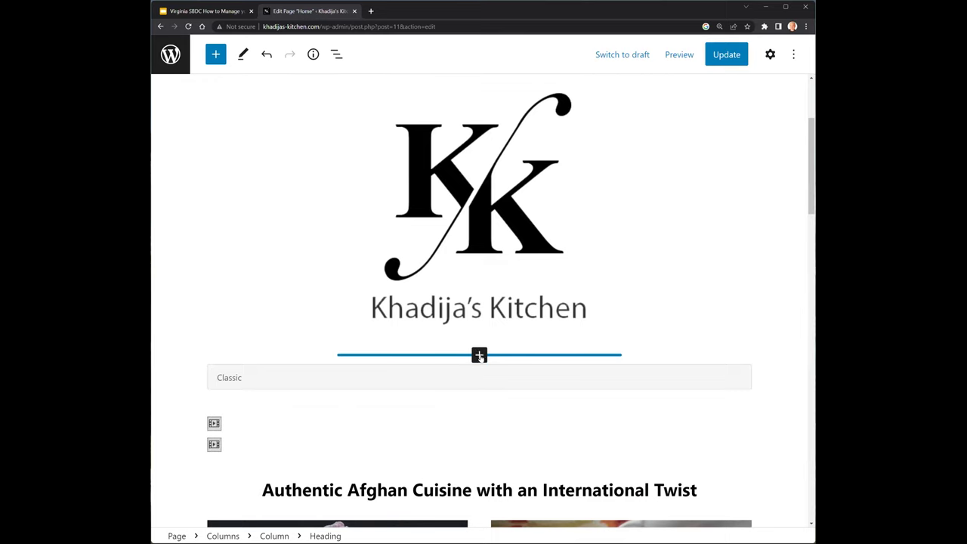
pyautogui.scroll(-1, 479, 356)
pyautogui.scroll(-1, 477, 435)
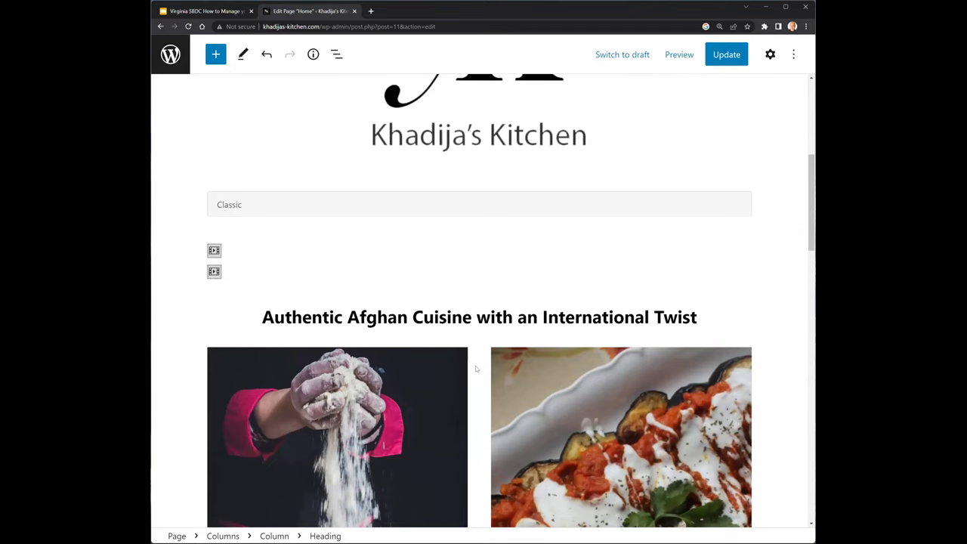
pyautogui.scroll(4, 476, 369)
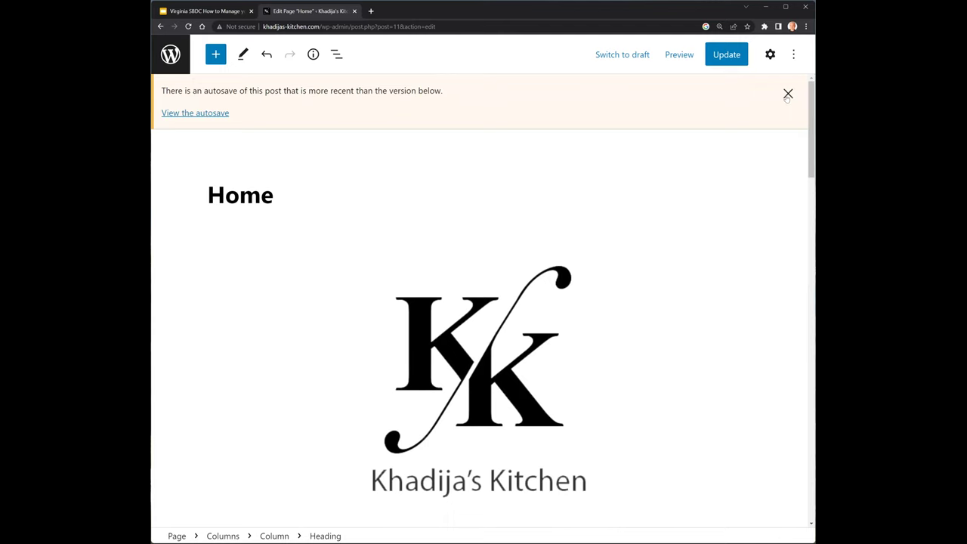
pyautogui.click(787, 94)
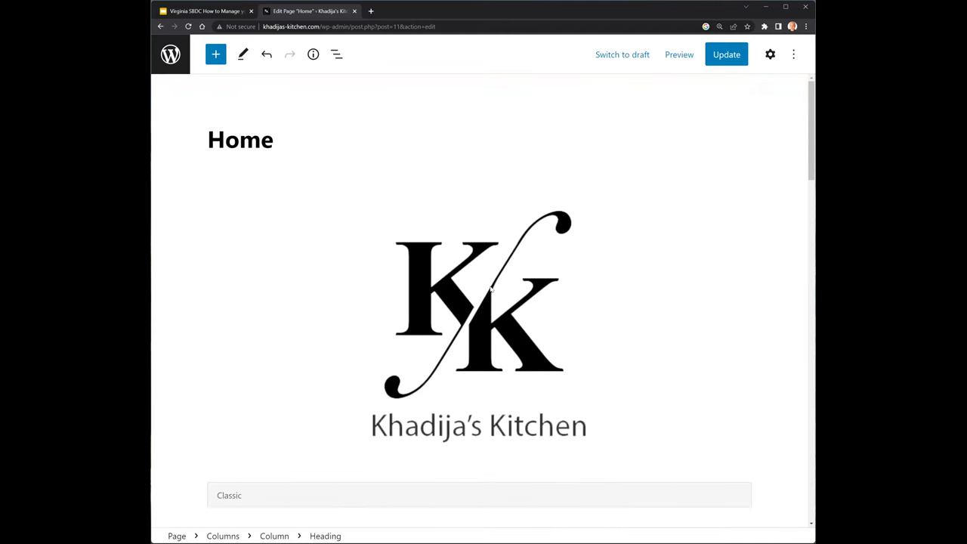
# Look over the Home page's lower blocks and leave the editor for the Pages list without saving changes.
pyautogui.scroll(-8, 480, 310)
pyautogui.scroll(-6, 475, 322)
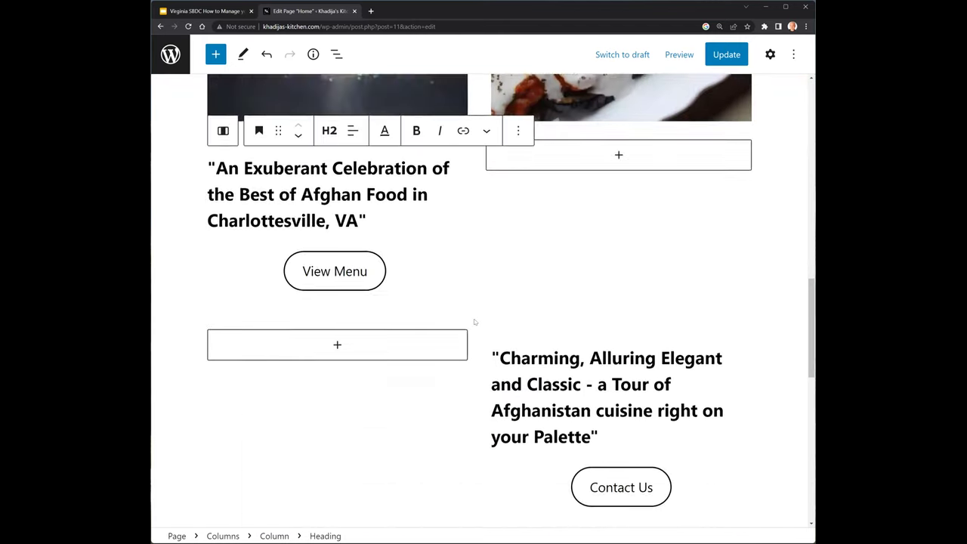
pyautogui.scroll(-3, 481, 302)
pyautogui.scroll(6, 481, 303)
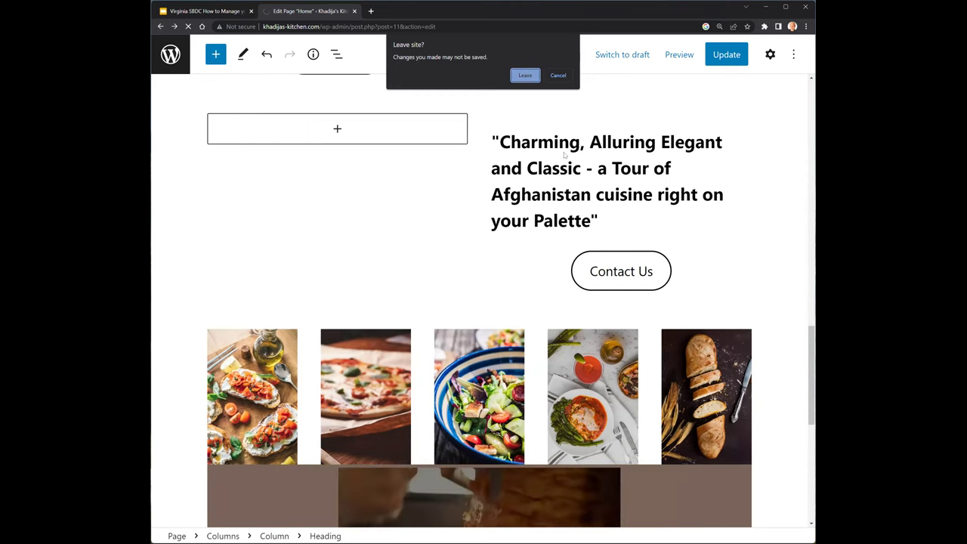
pyautogui.press('Return')
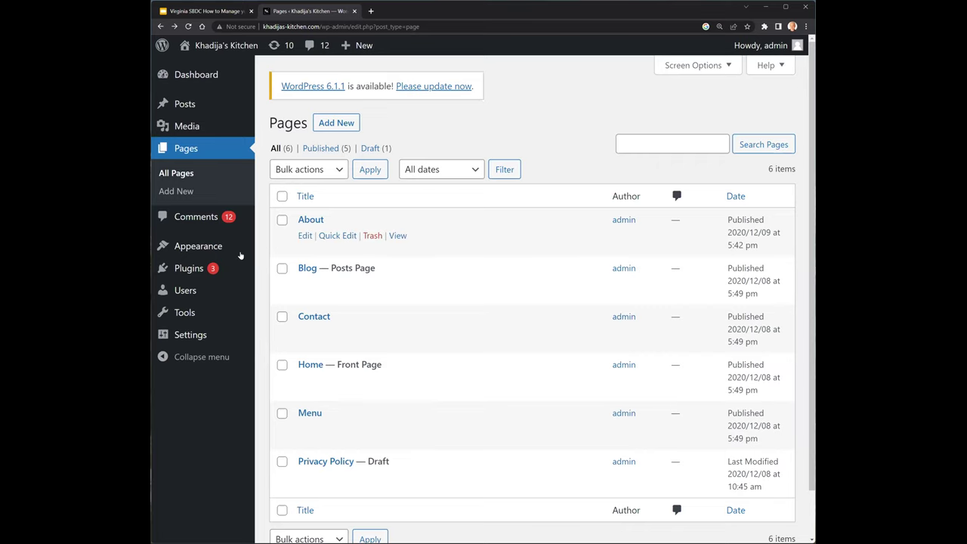
# Open the site's installed themes and review them, including the active Canape theme.
pyautogui.moveTo(197, 246)
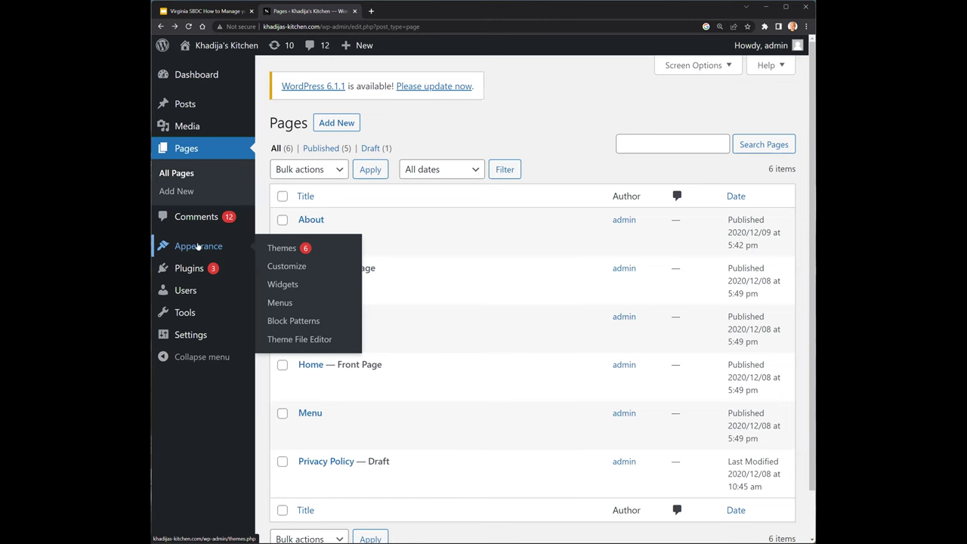
pyautogui.click(276, 247)
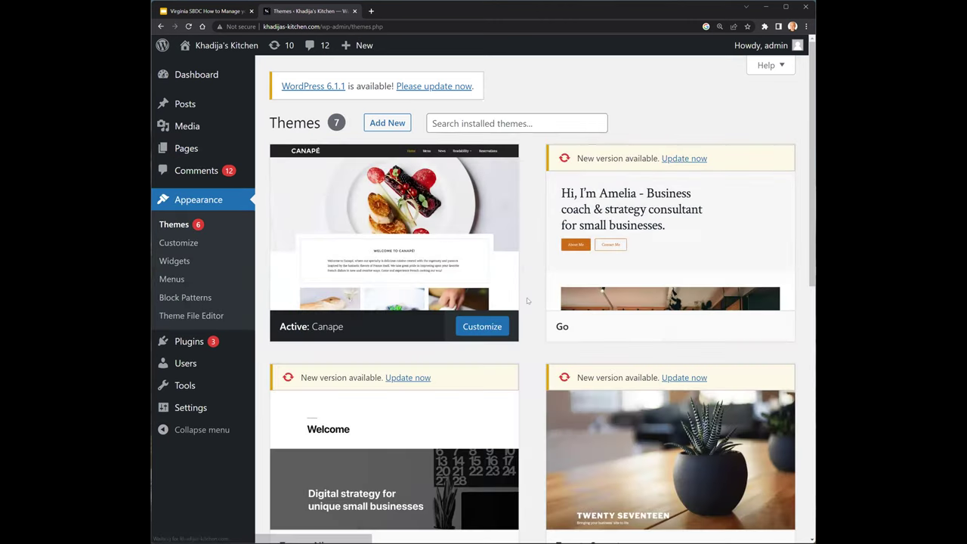
pyautogui.scroll(-3, 527, 301)
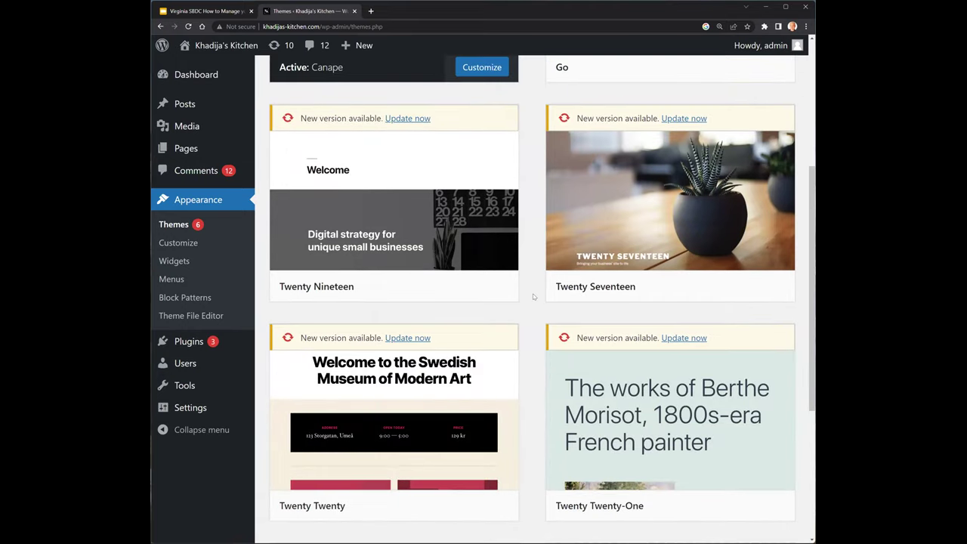
pyautogui.scroll(-3, 532, 296)
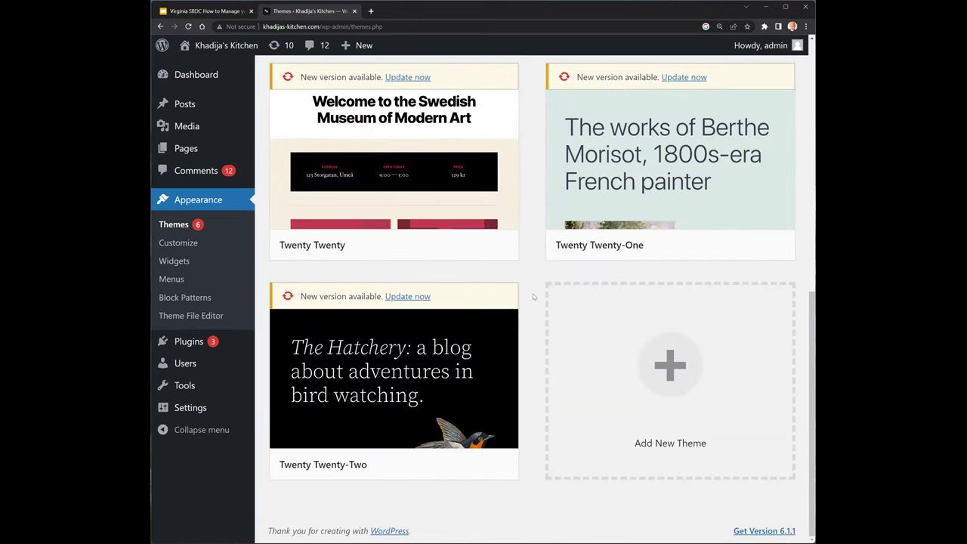
pyautogui.scroll(1, 533, 297)
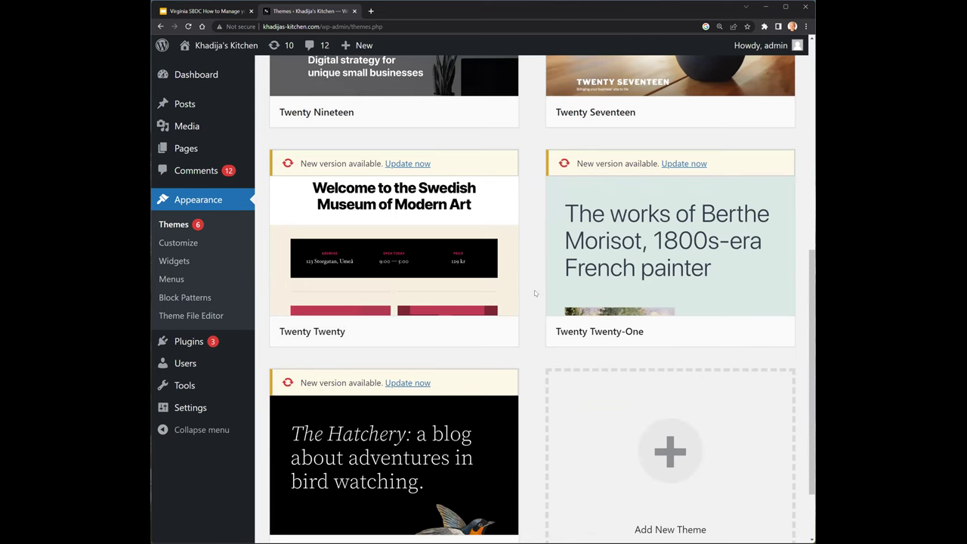
pyautogui.moveTo(586, 247)
pyautogui.scroll(3, 529, 268)
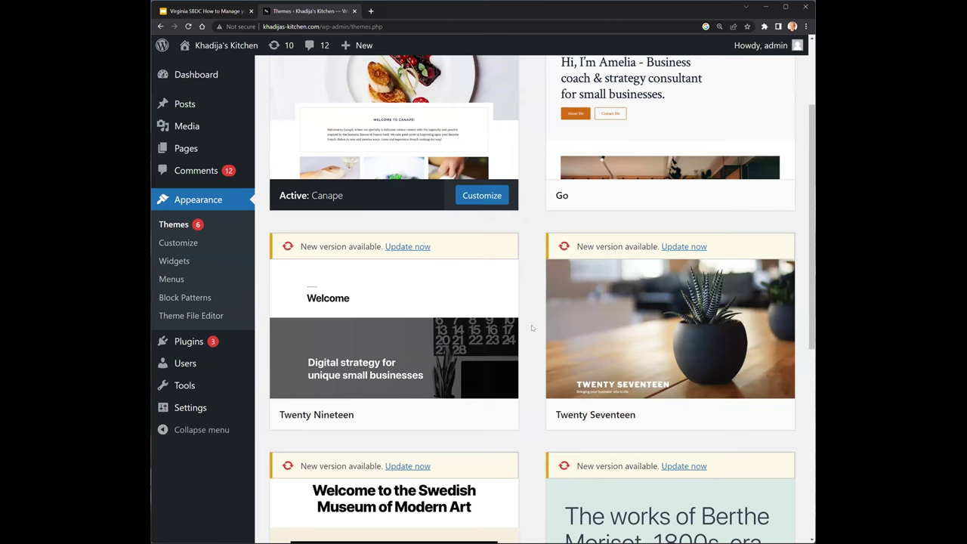
pyautogui.scroll(2, 534, 326)
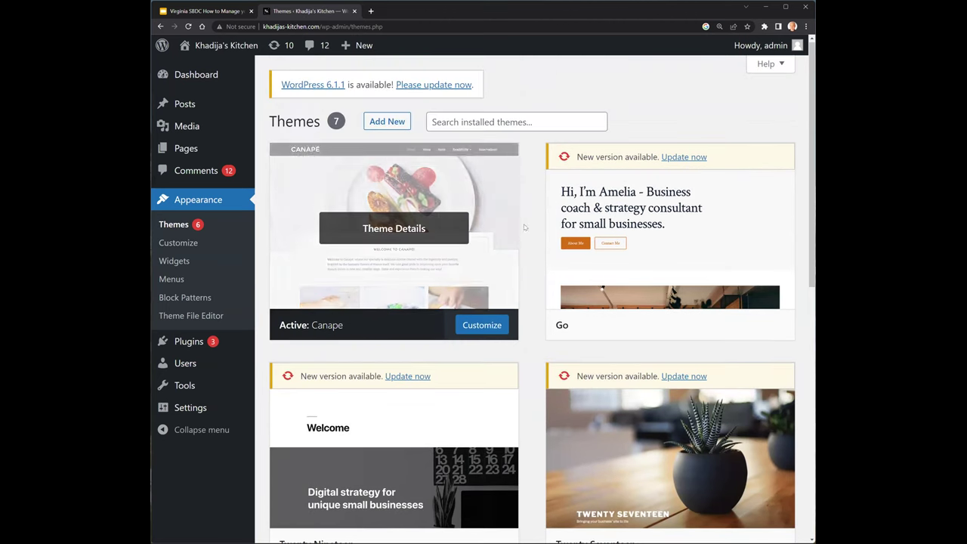
pyautogui.moveTo(312, 331)
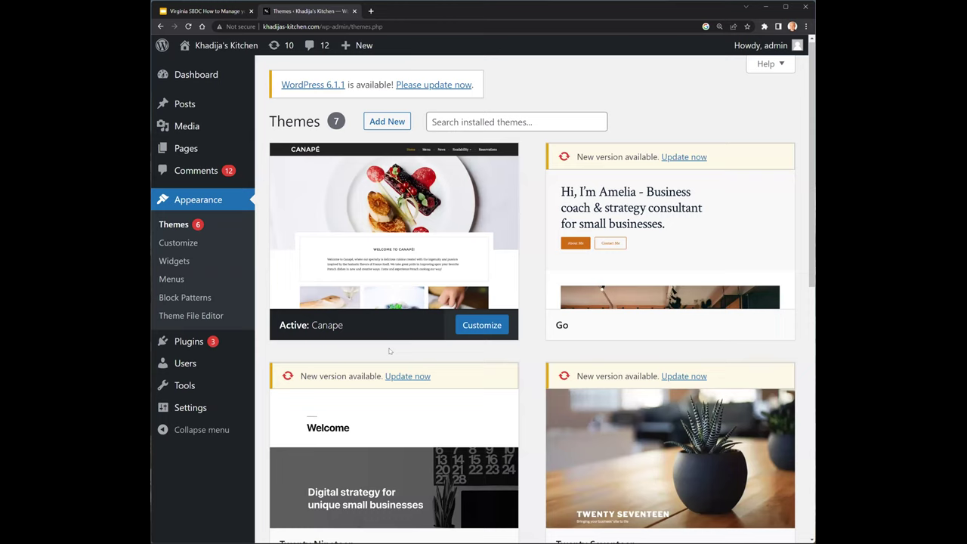
pyautogui.moveTo(495, 261)
pyautogui.moveTo(408, 278)
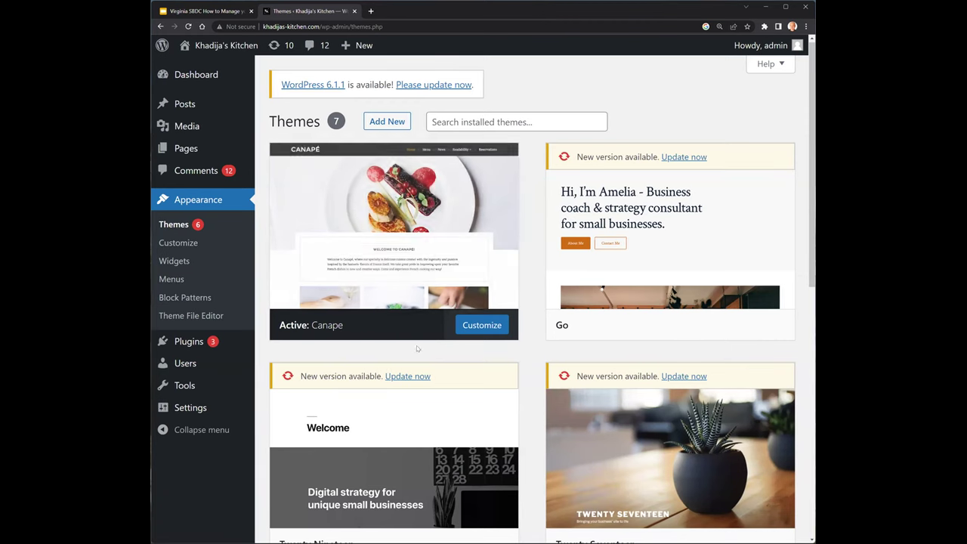
# Open the list of installed plugins and review each plugin's description, activation options and update notices.
pyautogui.click(190, 344)
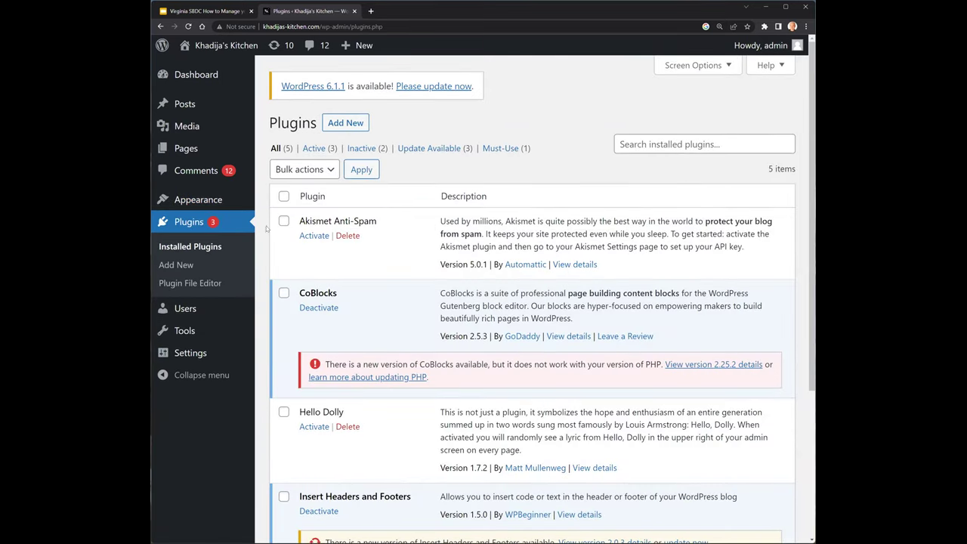
pyautogui.scroll(-3, 266, 229)
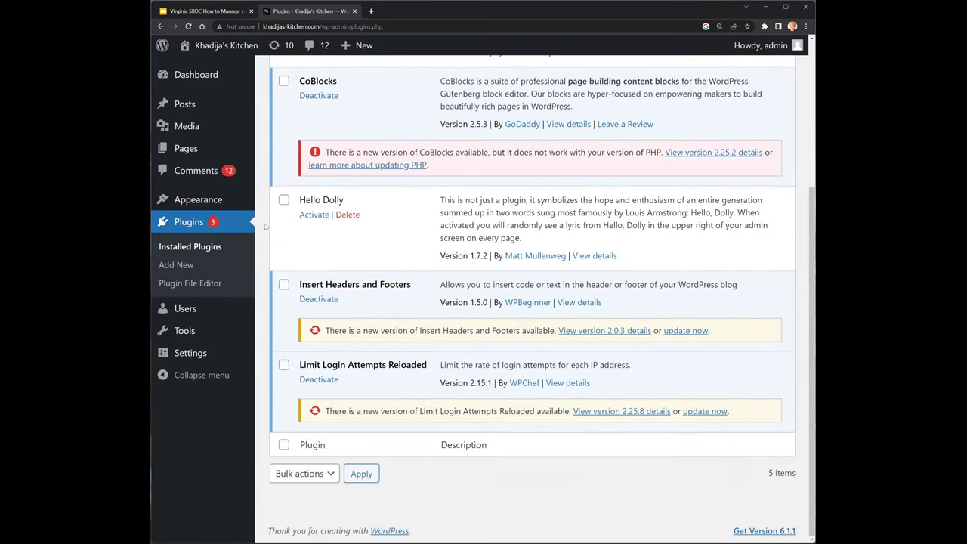
pyautogui.scroll(2, 265, 226)
pyautogui.scroll(1, 265, 226)
pyautogui.scroll(-1, 266, 226)
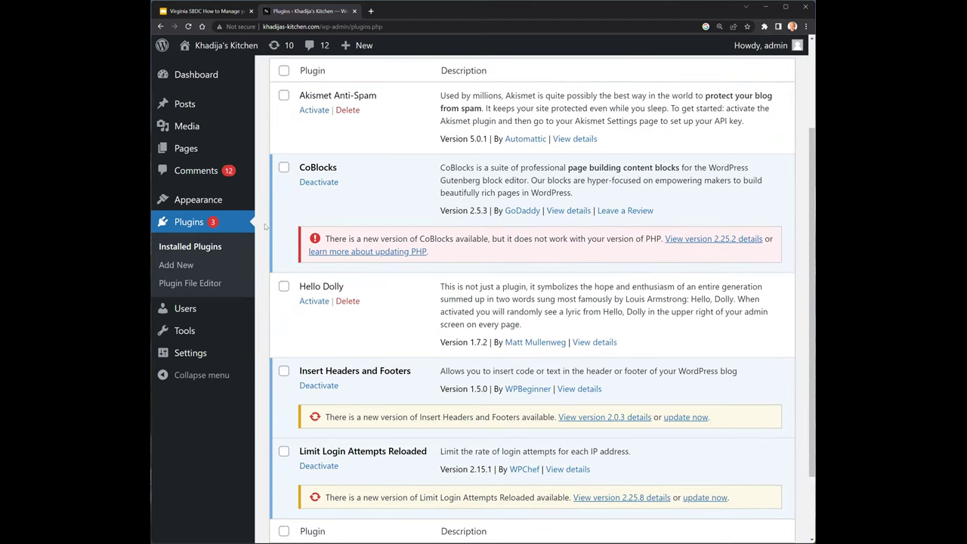
pyautogui.scroll(-1, 266, 226)
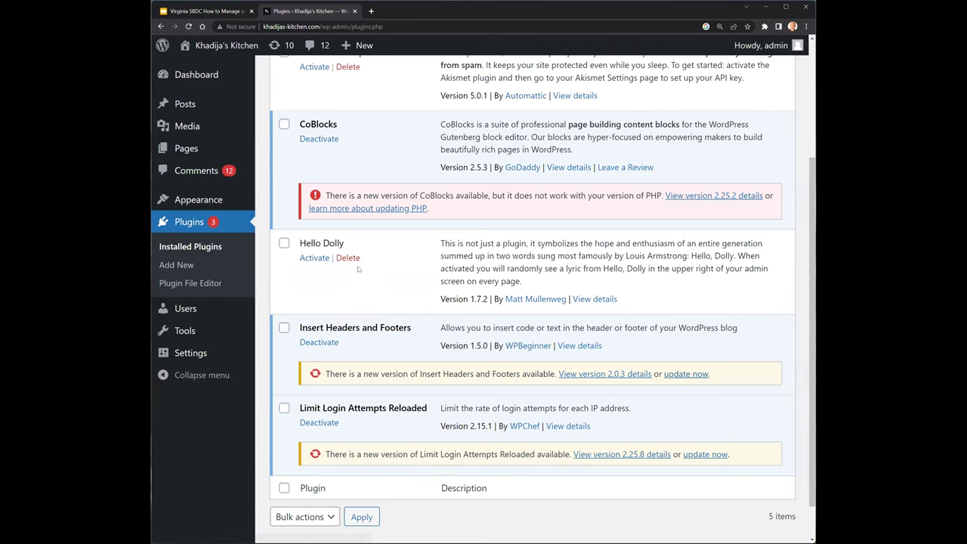
pyautogui.scroll(4, 421, 213)
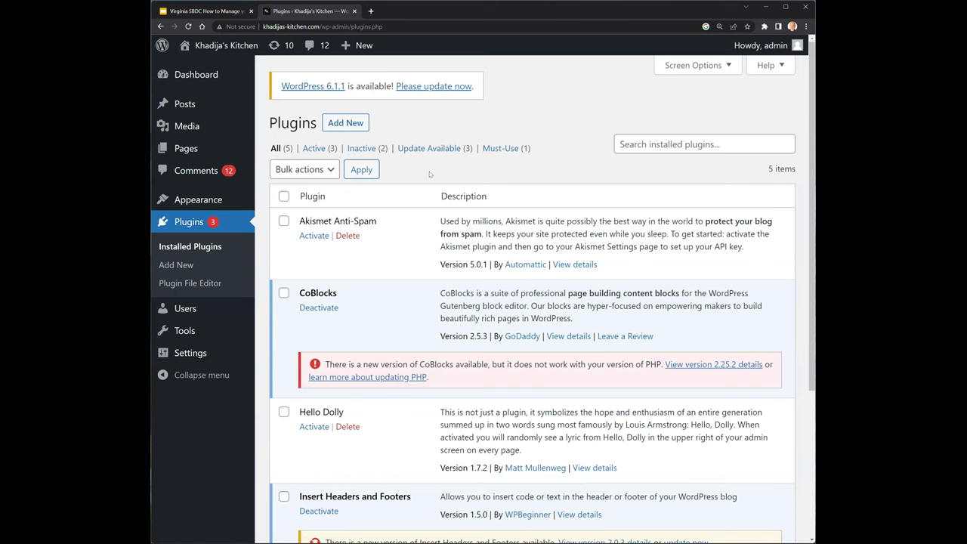
# Open the page for adding new plugins and browse the featured ones.
pyautogui.click(334, 124)
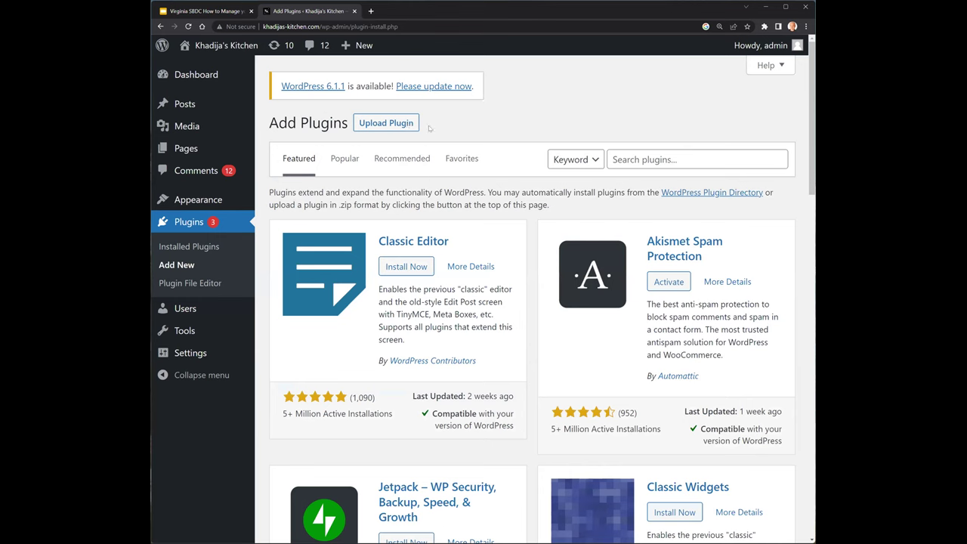
pyautogui.scroll(-3, 529, 242)
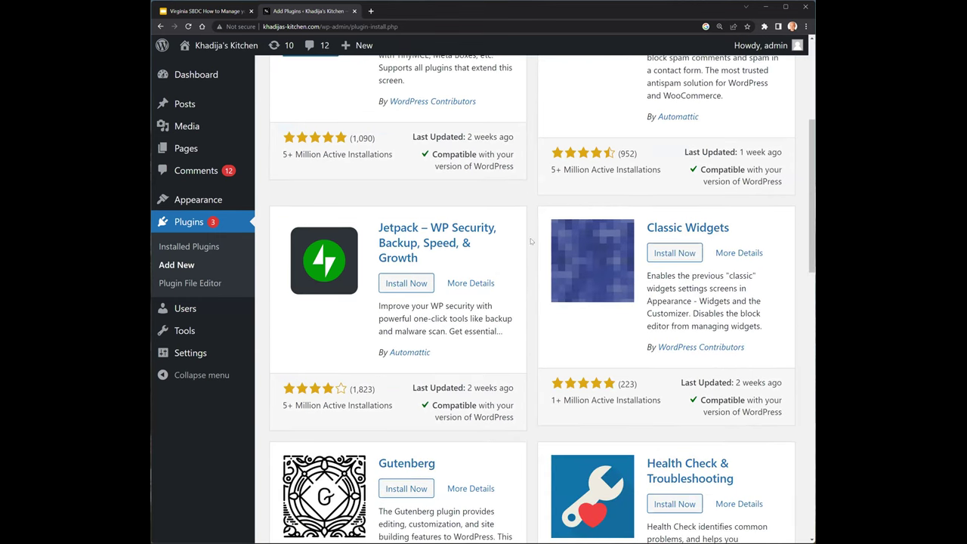
pyautogui.scroll(3, 530, 244)
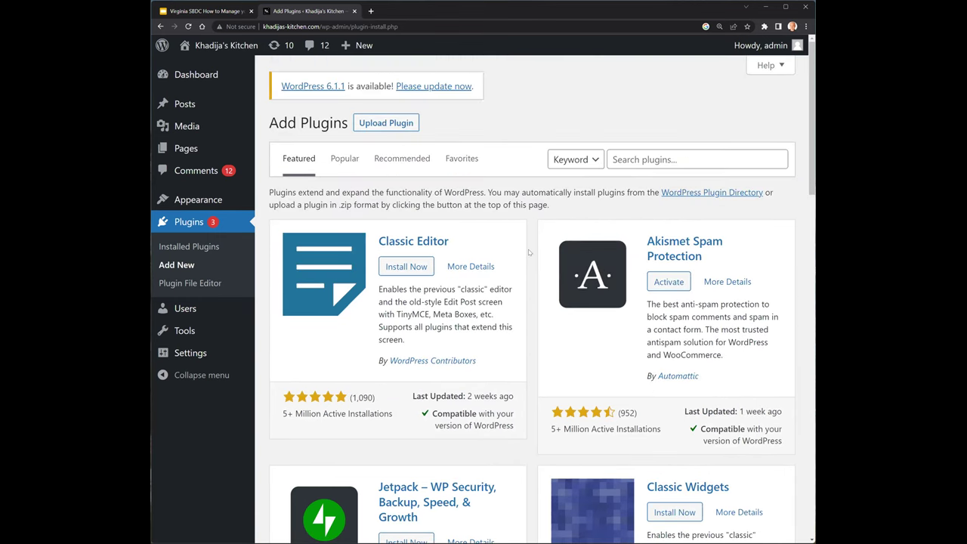
pyautogui.scroll(-1, 529, 253)
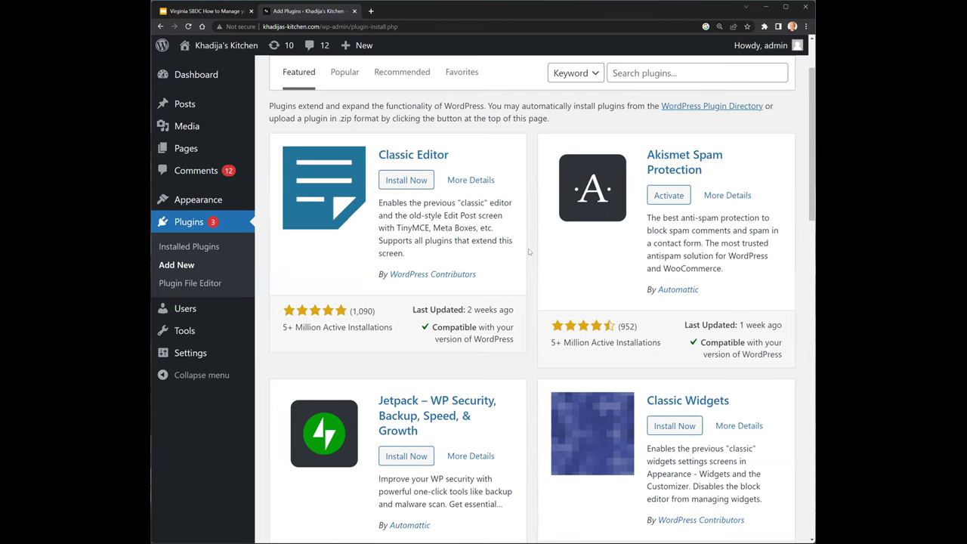
pyautogui.scroll(-1, 529, 251)
pyautogui.scroll(2, 529, 252)
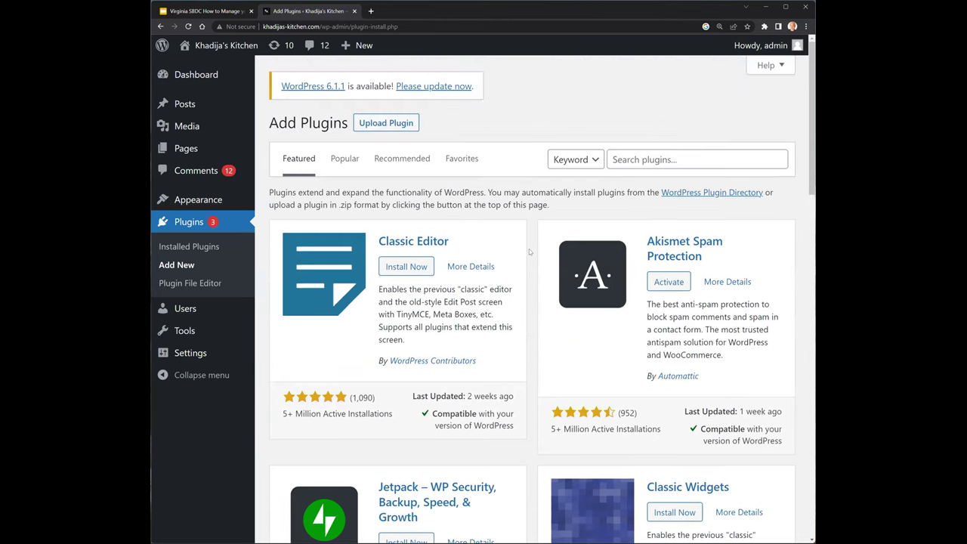
# Search the plugin directory for "ecommerce" and highlight the number of matching items.
pyautogui.click(661, 160)
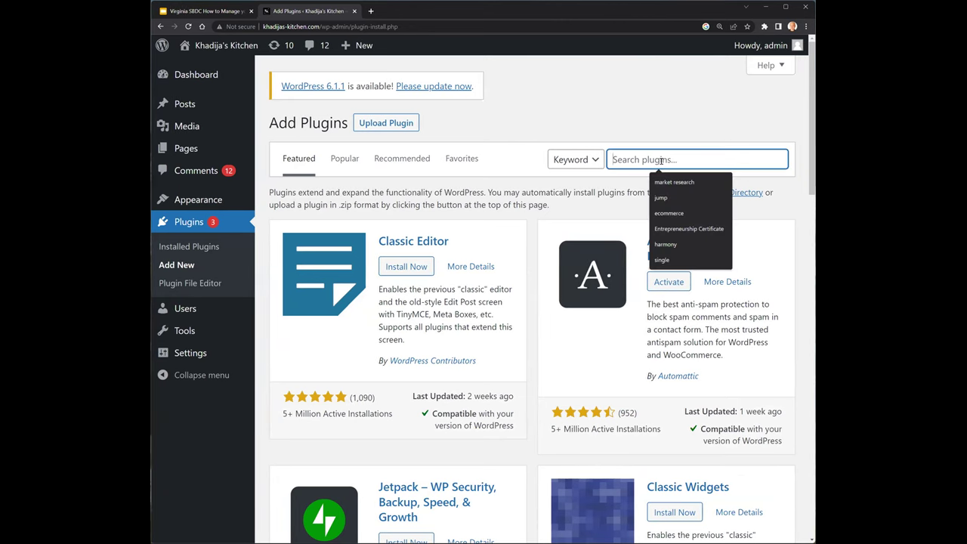
pyautogui.click(685, 213)
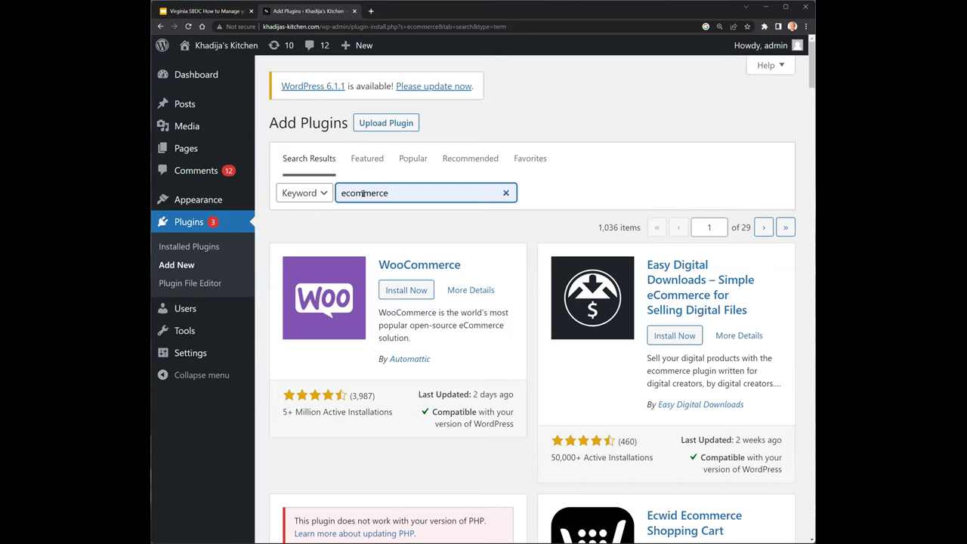
pyautogui.click(593, 231)
pyautogui.moveTo(646, 228); pyautogui.dragTo(575, 238)
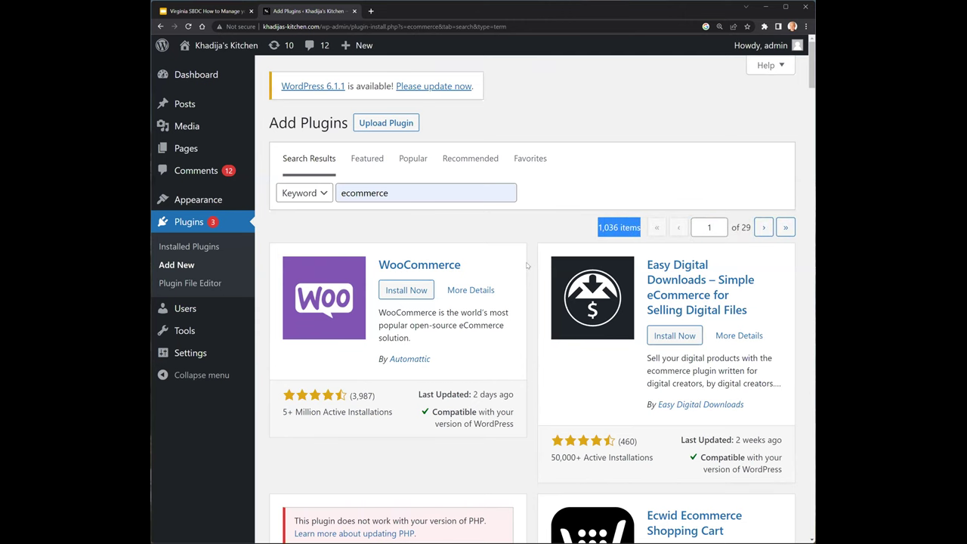
# Browse the ecommerce plugin results and return to the start of the list.
pyautogui.scroll(-2, 530, 267)
pyautogui.scroll(-3, 534, 258)
pyautogui.scroll(-6, 534, 259)
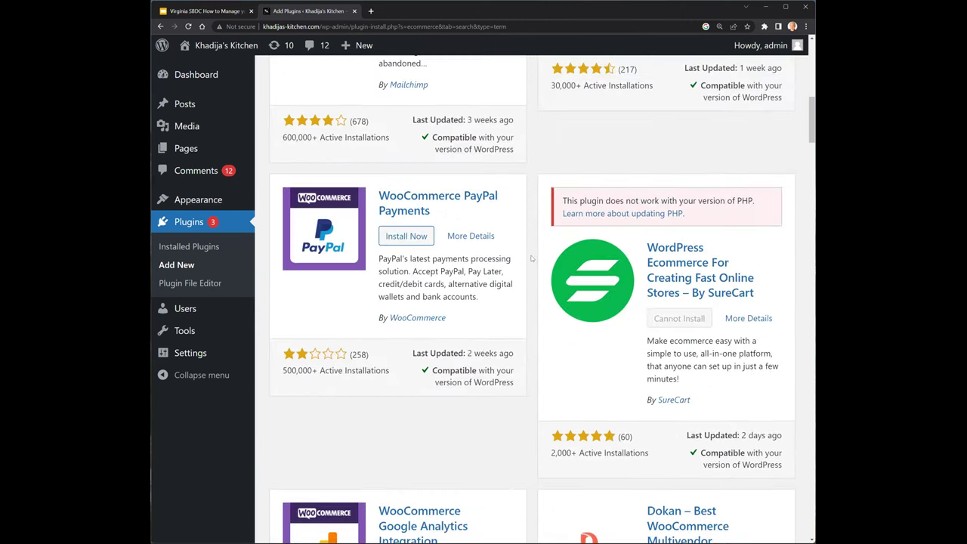
pyautogui.scroll(-8, 808, 131)
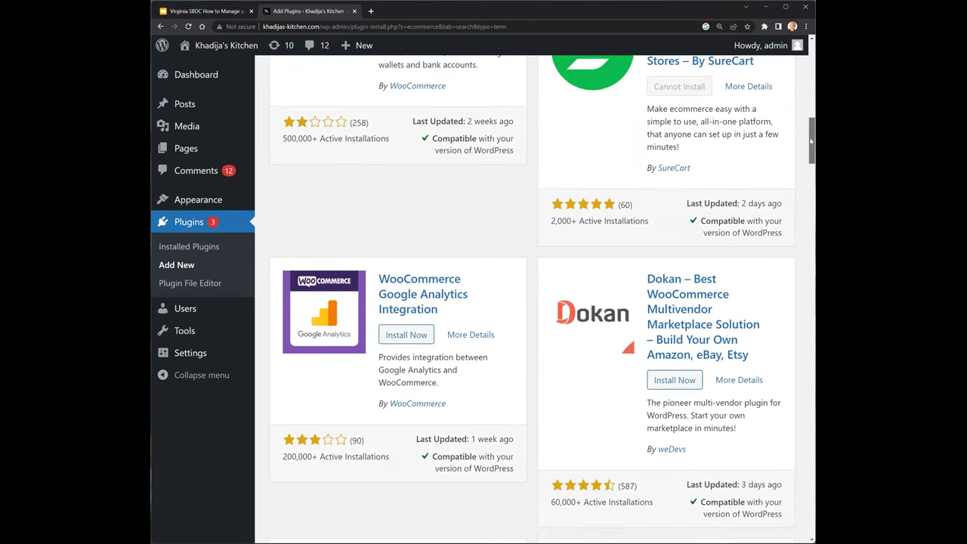
pyautogui.scroll(2, 800, 85)
pyautogui.scroll(15, 799, 84)
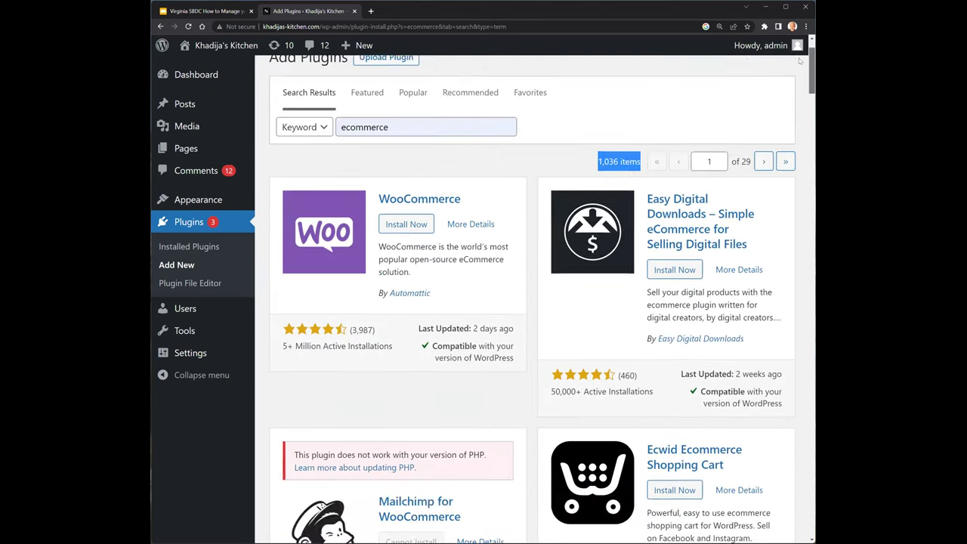
# Highlight the rating count and the name in the WooCommerce plugin's listing.
pyautogui.scroll(-1, 803, 68)
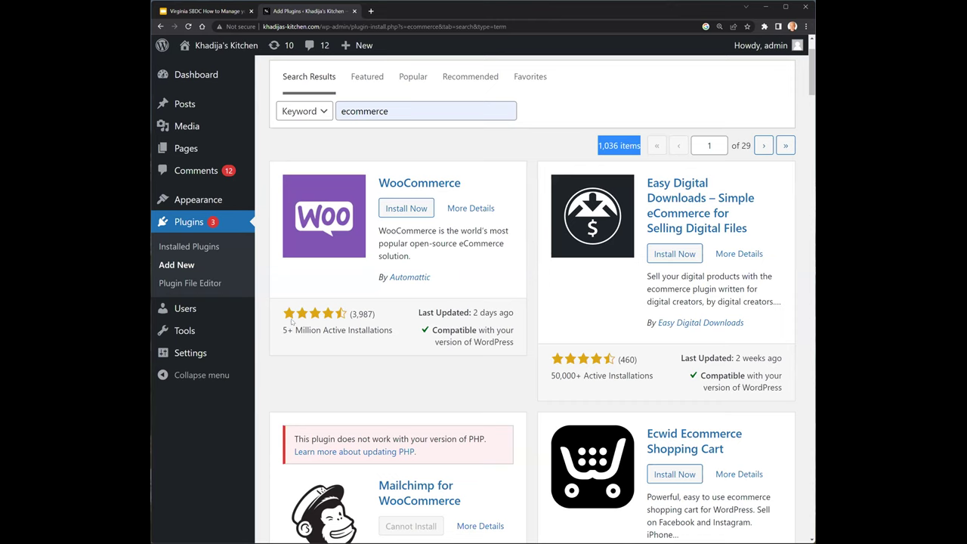
pyautogui.moveTo(348, 316); pyautogui.dragTo(376, 318)
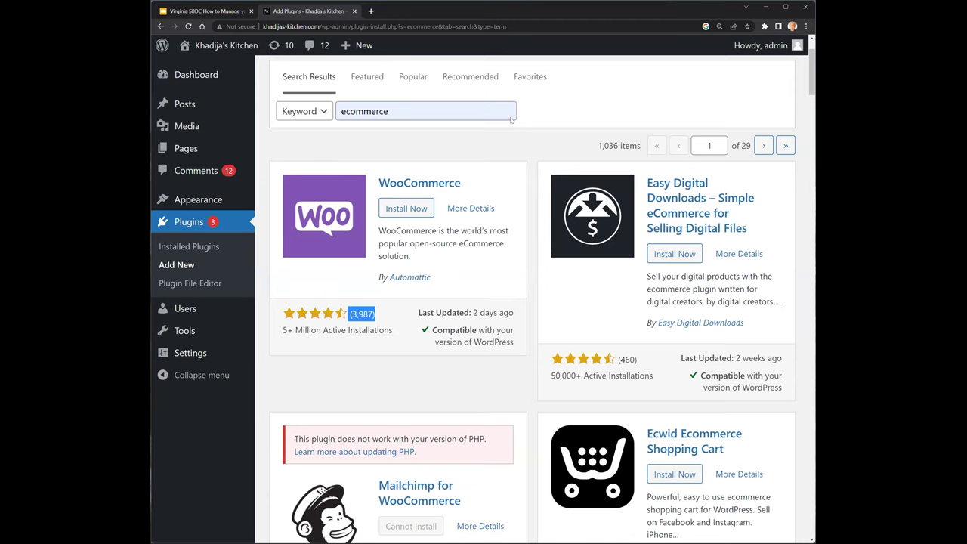
pyautogui.moveTo(461, 184); pyautogui.dragTo(376, 186)
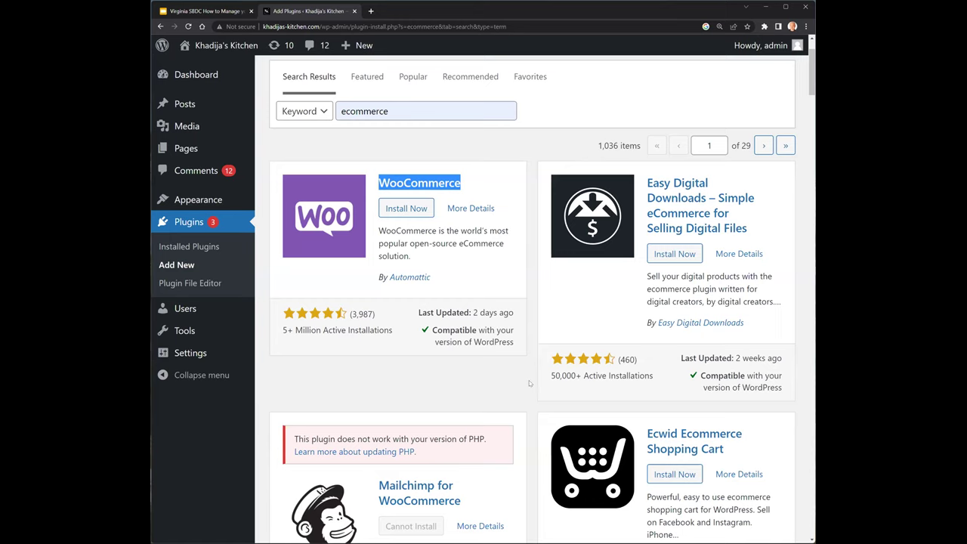
# Open the list of site users and highlight the details in the existing administrator account's row.
pyautogui.scroll(-1, 529, 383)
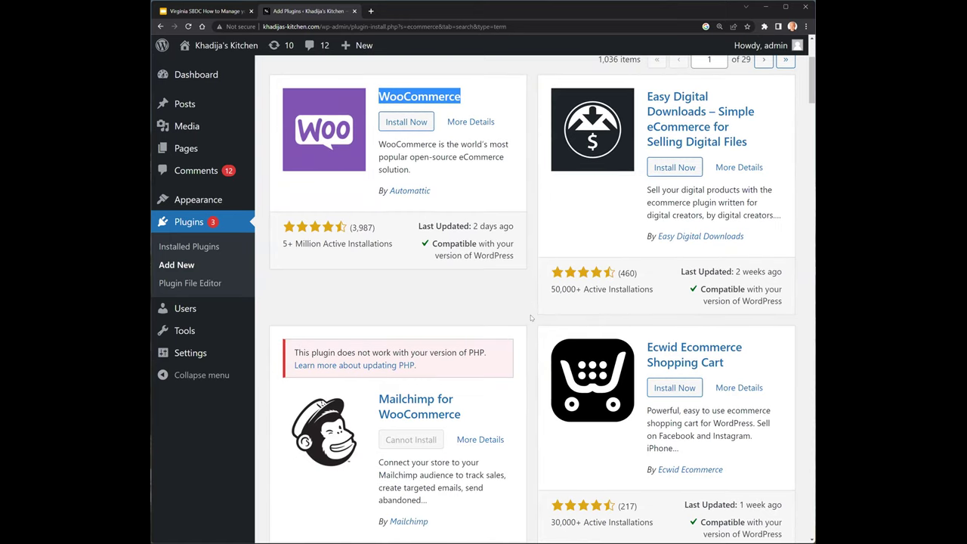
pyautogui.click(190, 312)
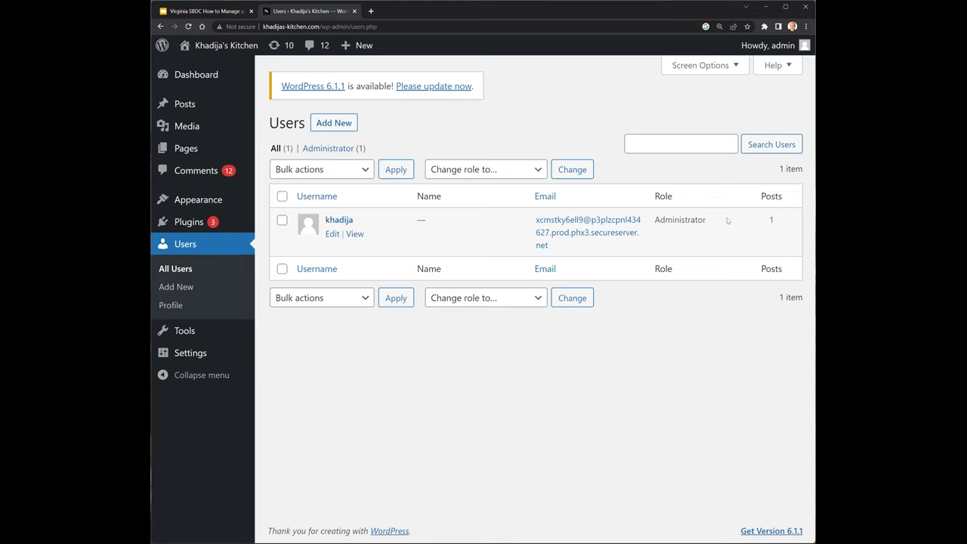
pyautogui.moveTo(725, 221); pyautogui.dragTo(320, 221)
pyautogui.click(720, 363)
# Open the form for adding a new user, review the available role options, and return to the users list.
pyautogui.click(343, 122)
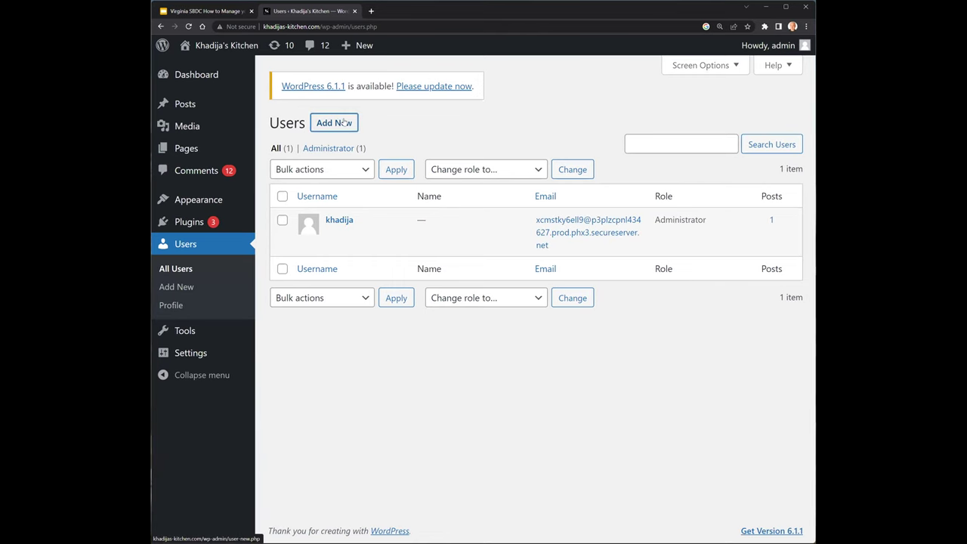
pyautogui.click(437, 180)
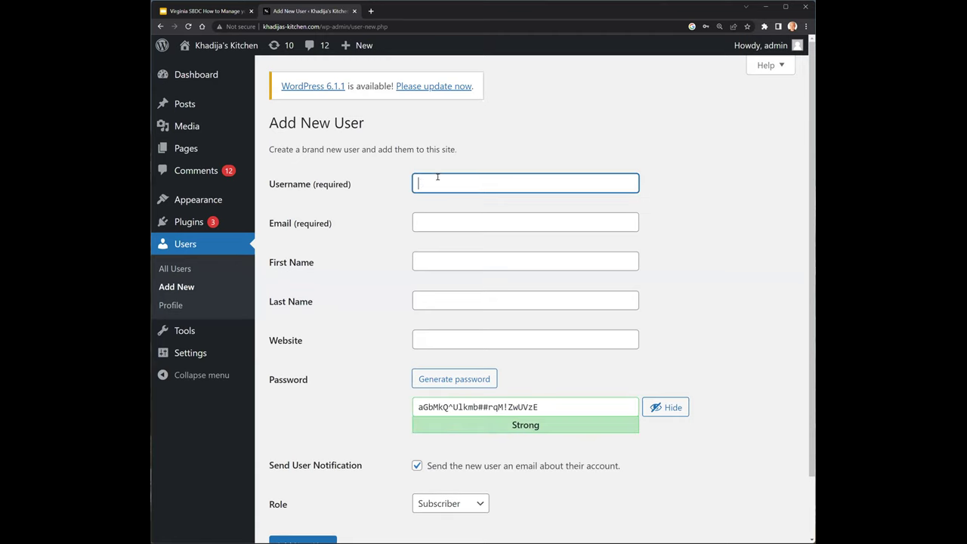
pyautogui.scroll(-2, 376, 209)
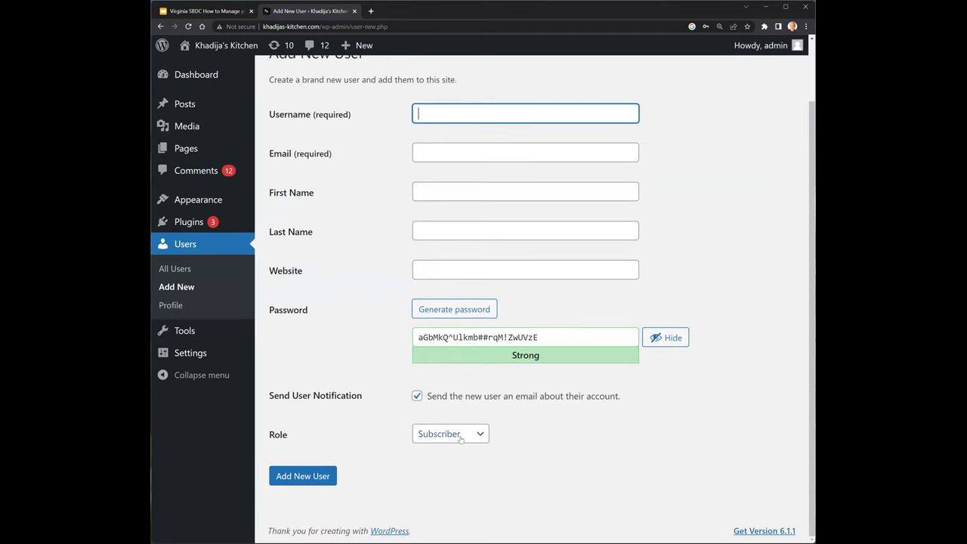
pyautogui.click(460, 437)
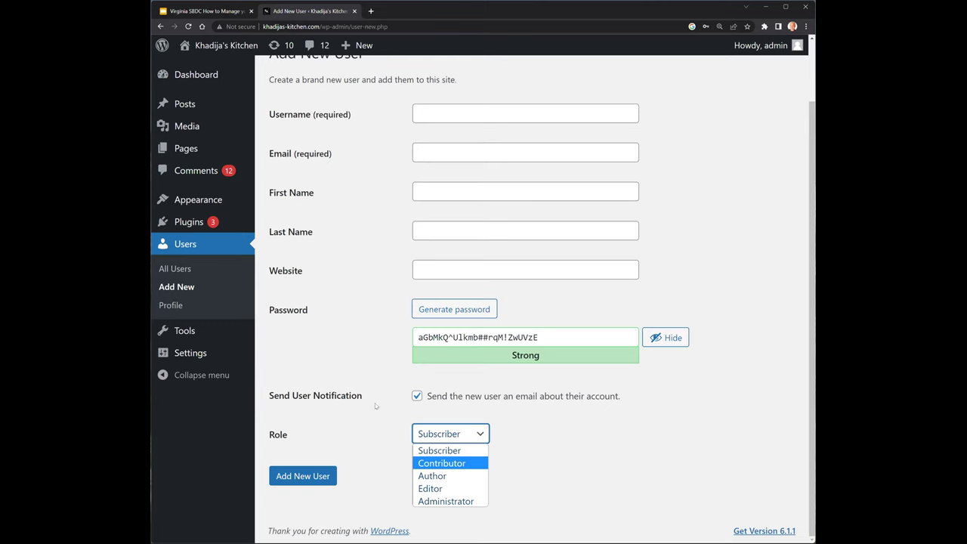
pyautogui.click(299, 488)
pyautogui.click(160, 26)
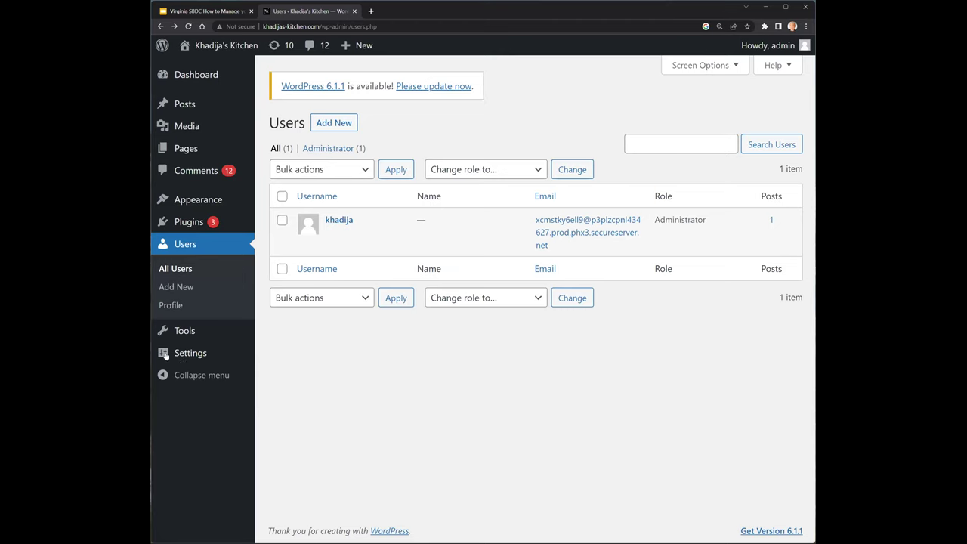
# Open the site's General settings and highlight the site title and the tagline.
pyautogui.moveTo(185, 338)
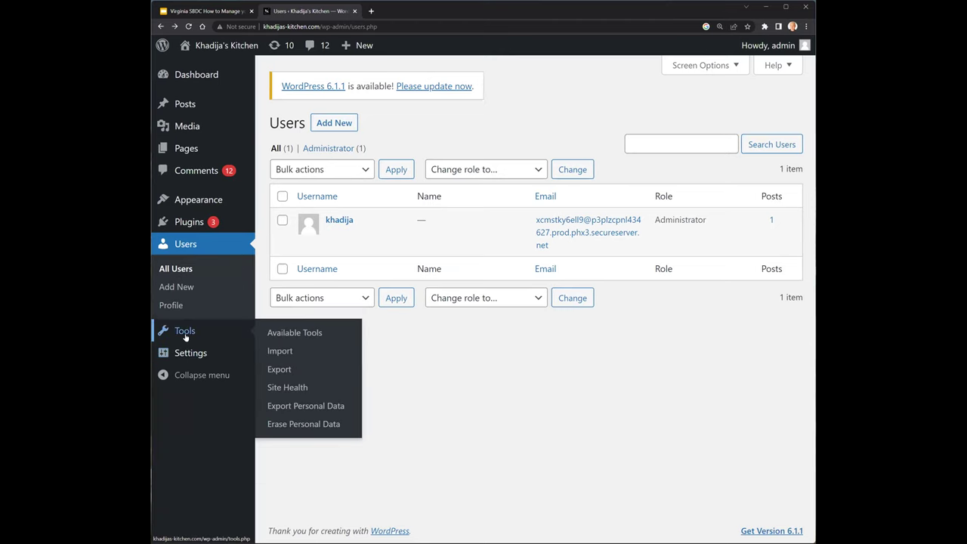
pyautogui.click(285, 320)
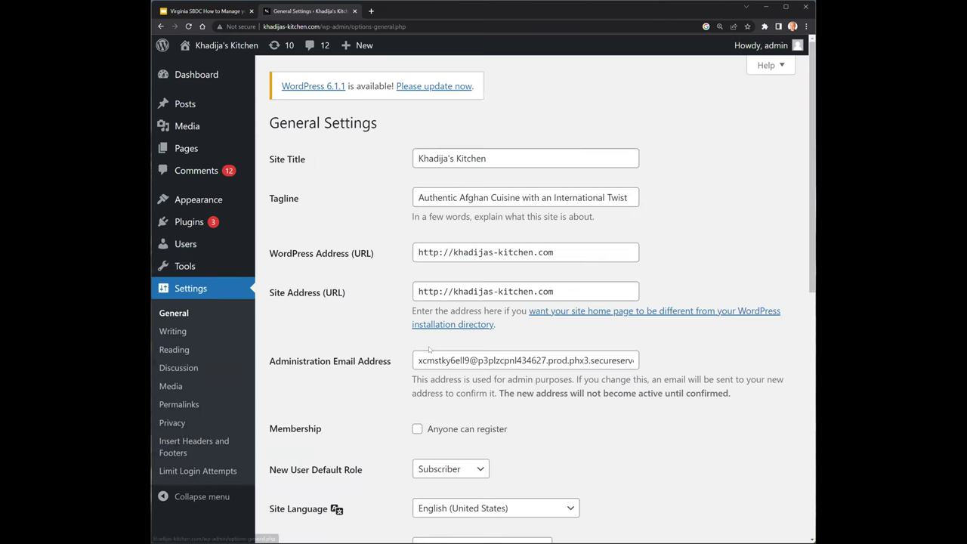
pyautogui.moveTo(496, 158); pyautogui.dragTo(406, 161)
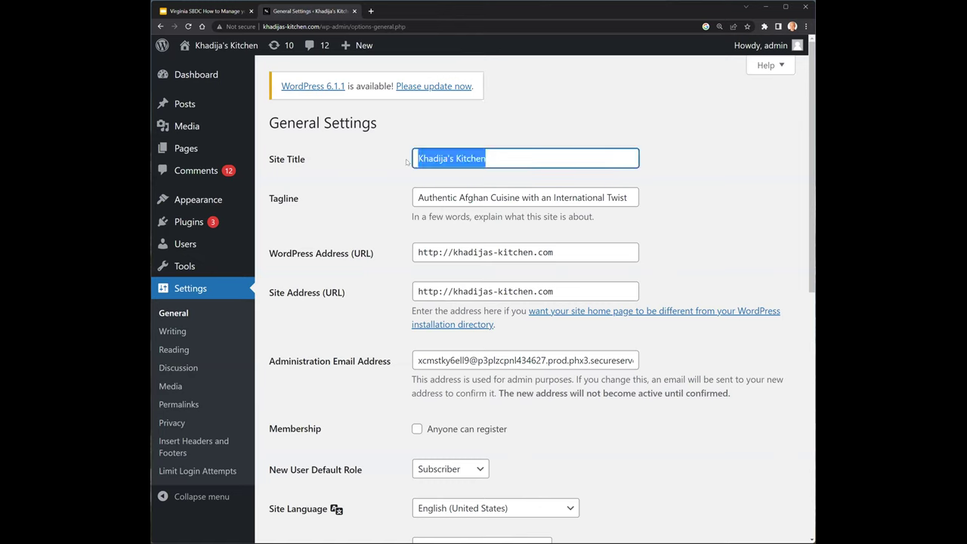
pyautogui.click(437, 198)
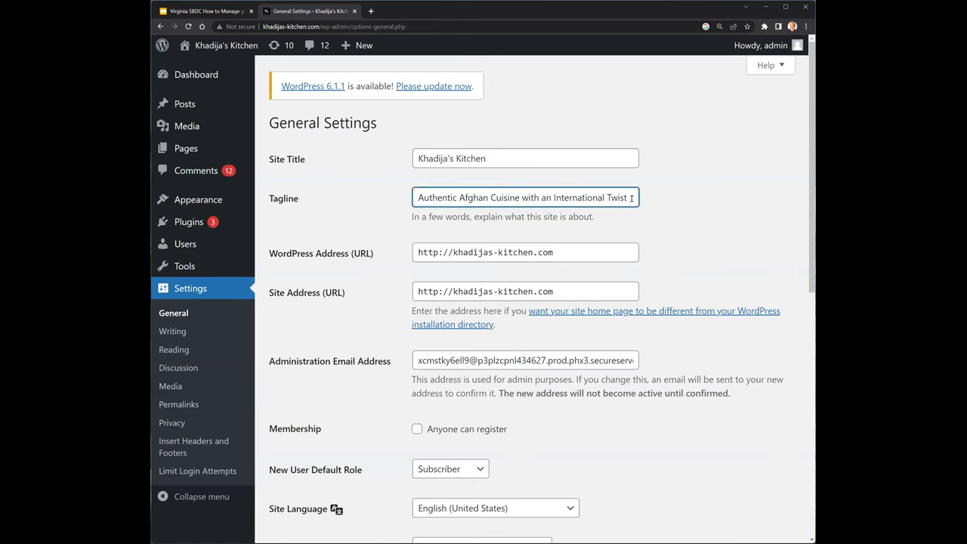
pyautogui.moveTo(632, 197); pyautogui.dragTo(388, 209)
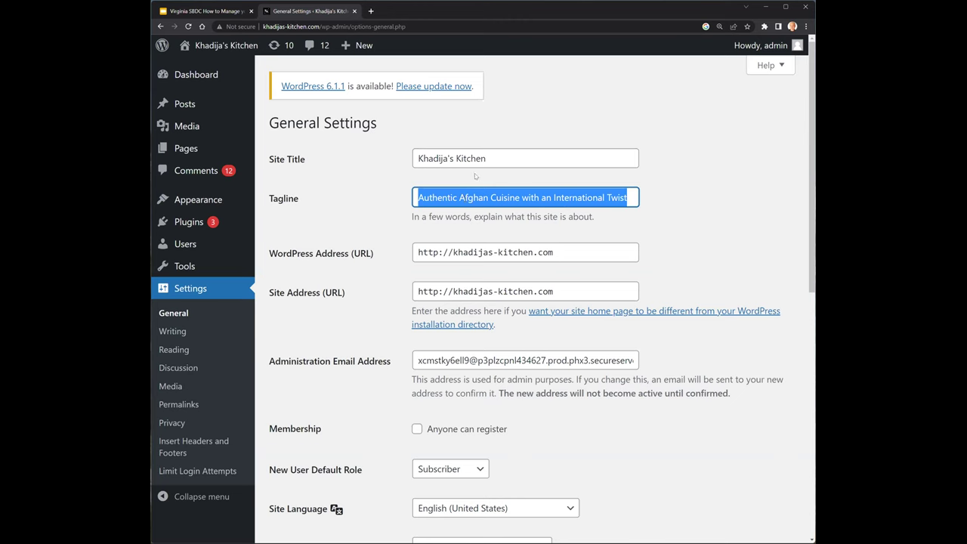
# Highlight the site title once more, and the word "Afghan" within the tagline.
pyautogui.click(487, 155)
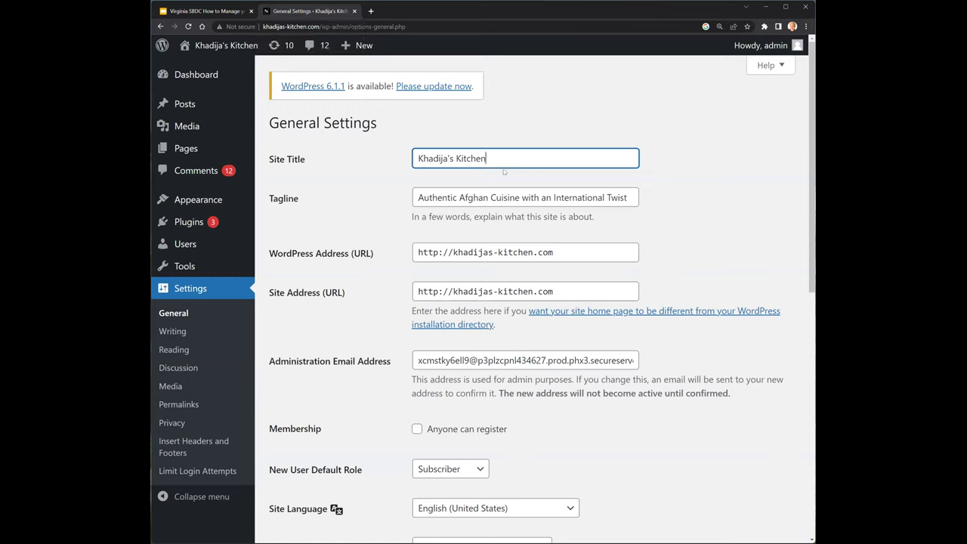
pyautogui.moveTo(495, 157); pyautogui.dragTo(407, 158)
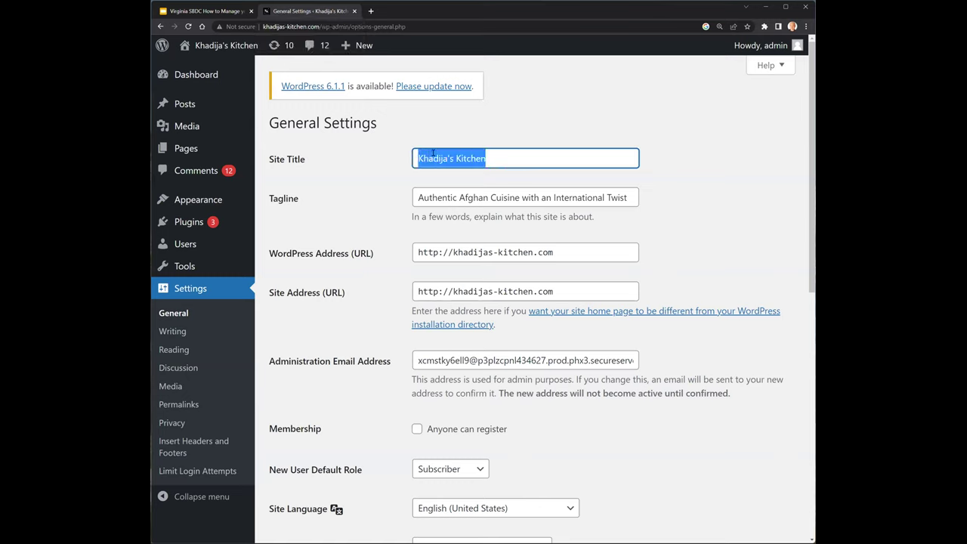
pyautogui.click(457, 197)
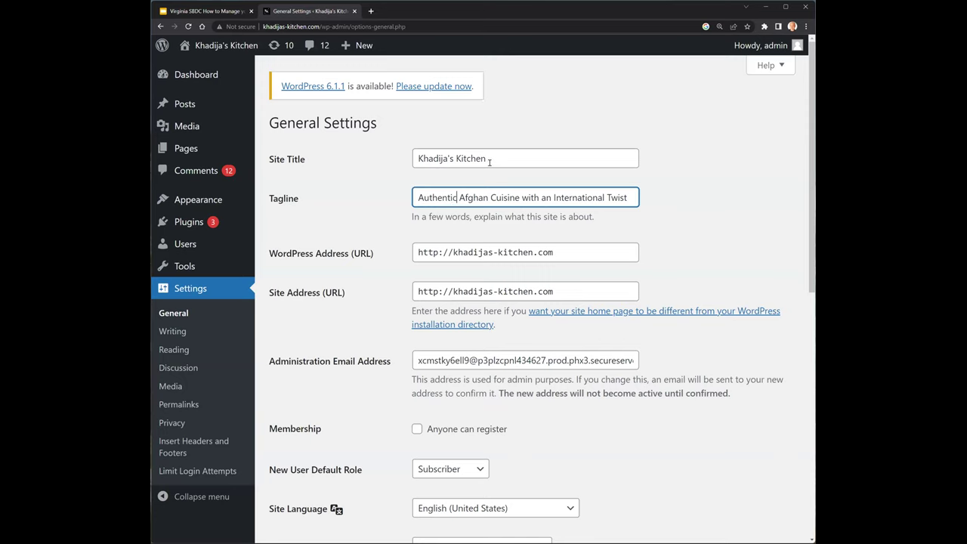
pyautogui.moveTo(632, 199); pyautogui.dragTo(406, 199)
pyautogui.doubleClick(463, 197)
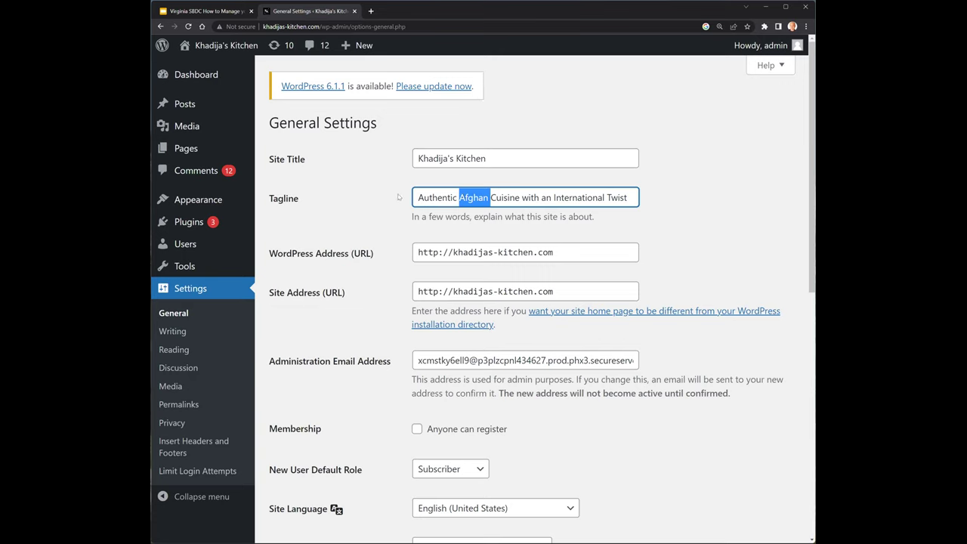
pyautogui.click(401, 196)
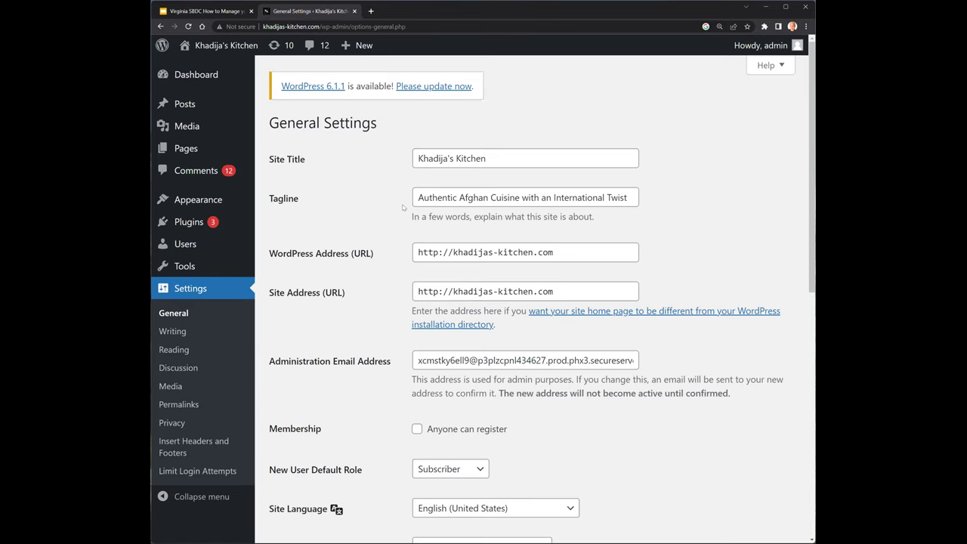
# Review the remaining General settings, from the site addresses and language to the date and time formats.
pyautogui.scroll(-1, 389, 206)
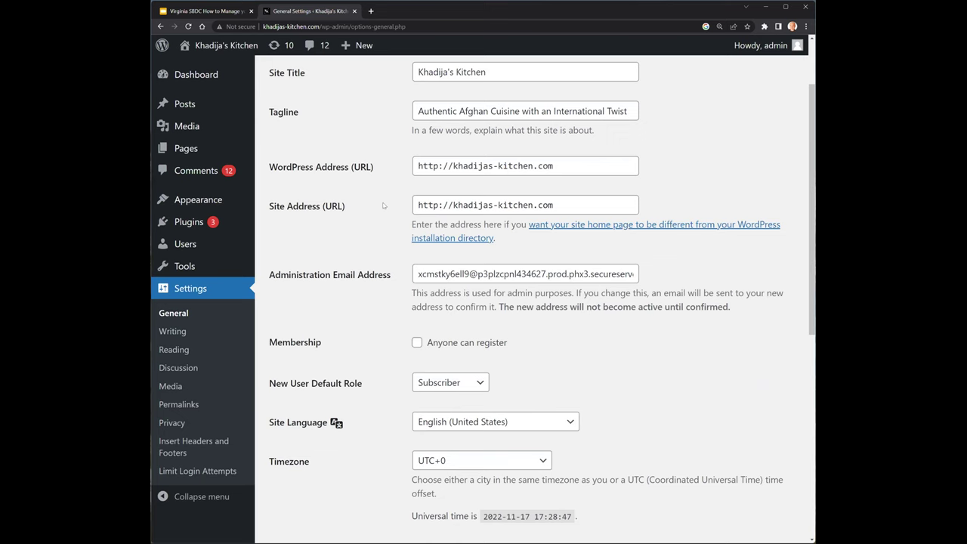
pyautogui.scroll(-1, 383, 206)
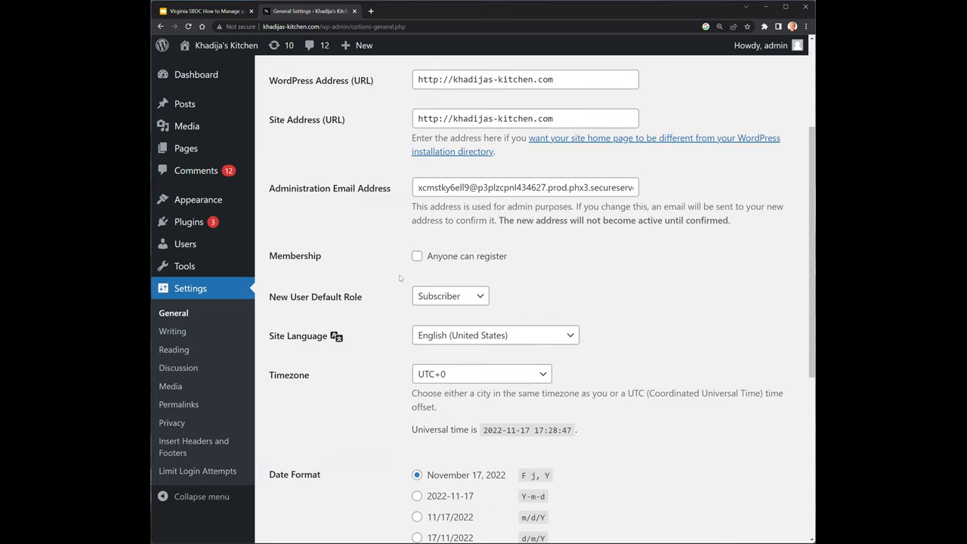
pyautogui.scroll(-1, 401, 278)
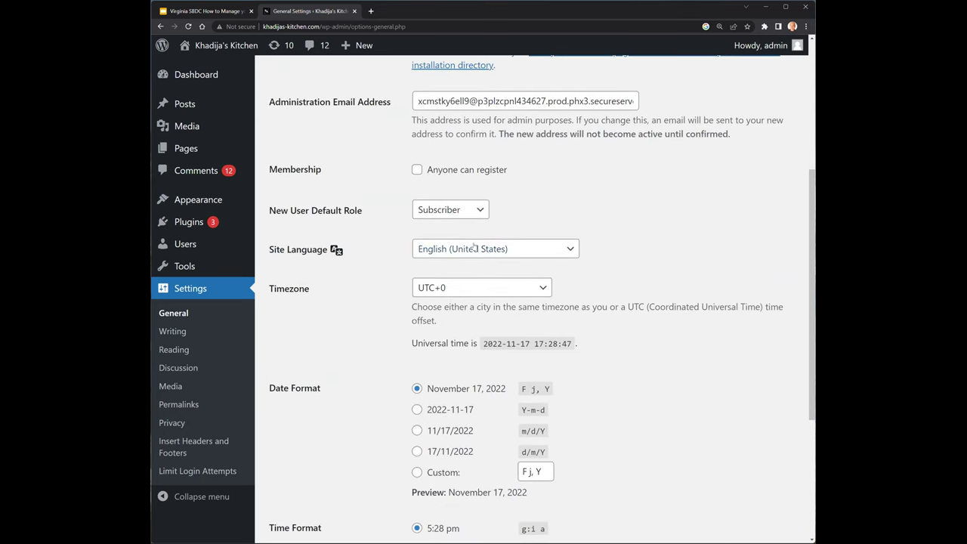
pyautogui.scroll(-3, 389, 309)
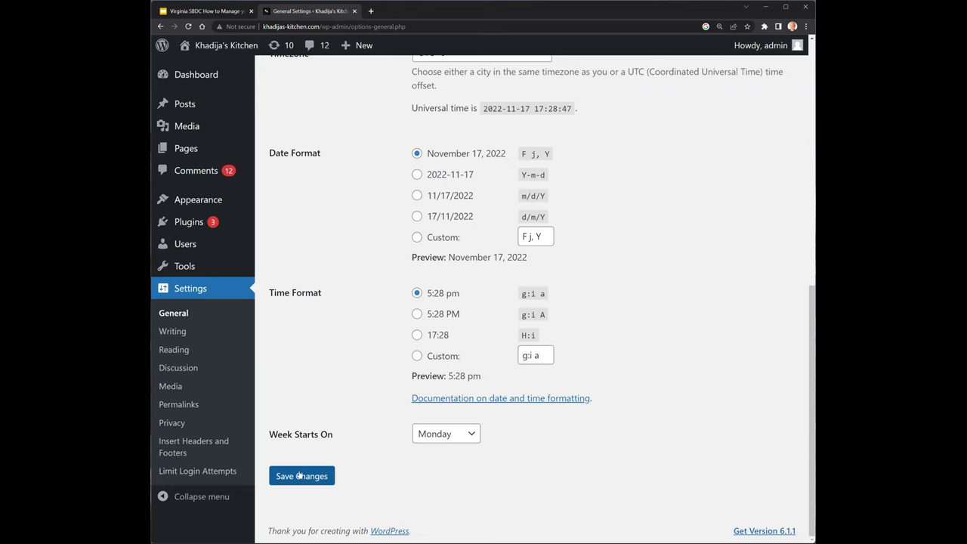
# Return to the dashboard and open the list of all pages.
pyautogui.click(198, 76)
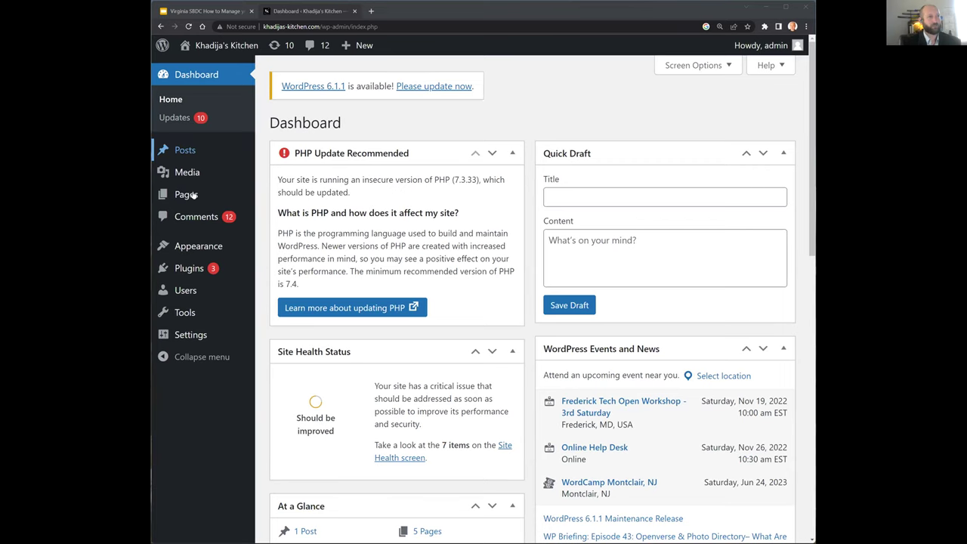
pyautogui.moveTo(192, 195)
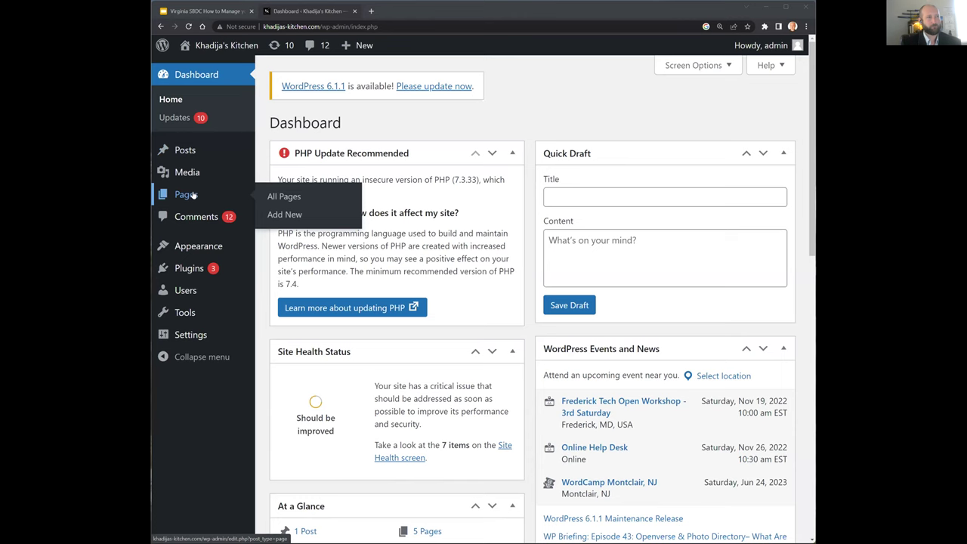
pyautogui.click(193, 195)
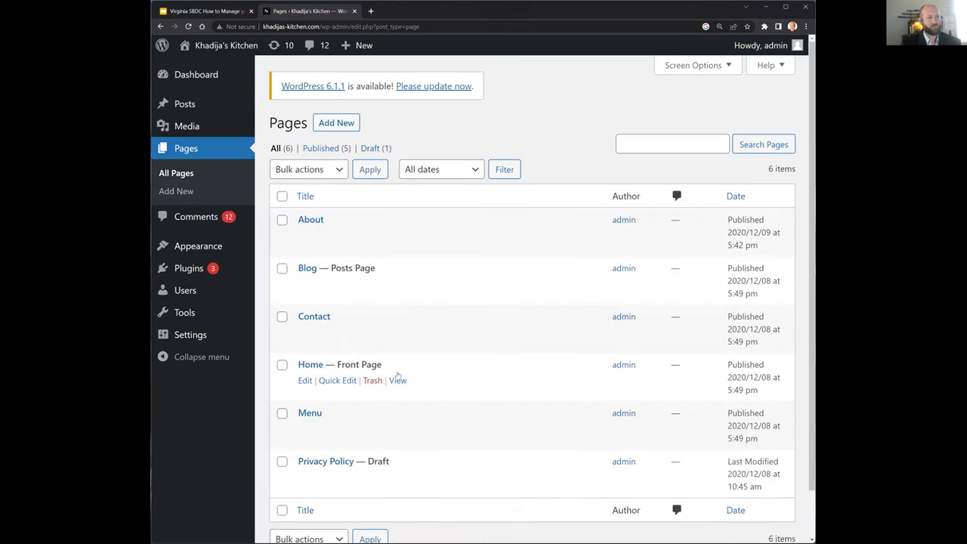
# Open Quick Edit for the Home front page, review its fields, and cancel it.
pyautogui.click(337, 381)
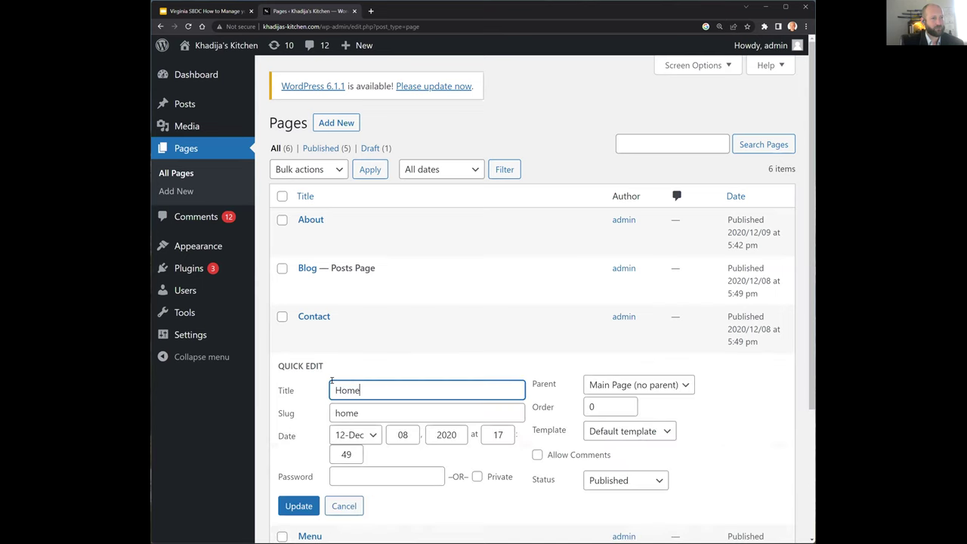
pyautogui.scroll(-3, 533, 350)
pyautogui.scroll(1, 541, 349)
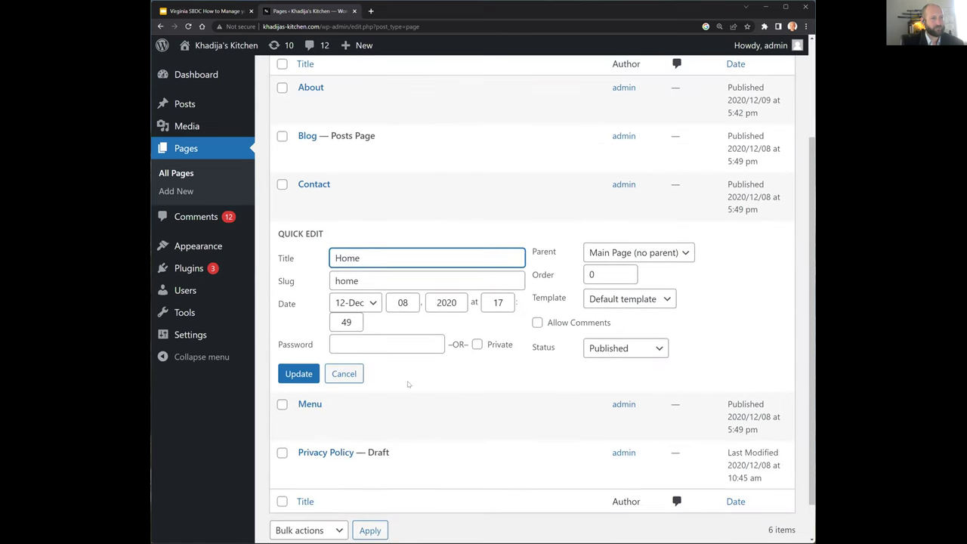
pyautogui.click(343, 373)
# Open the Home page in the block editor and look over its content.
pyautogui.click(304, 329)
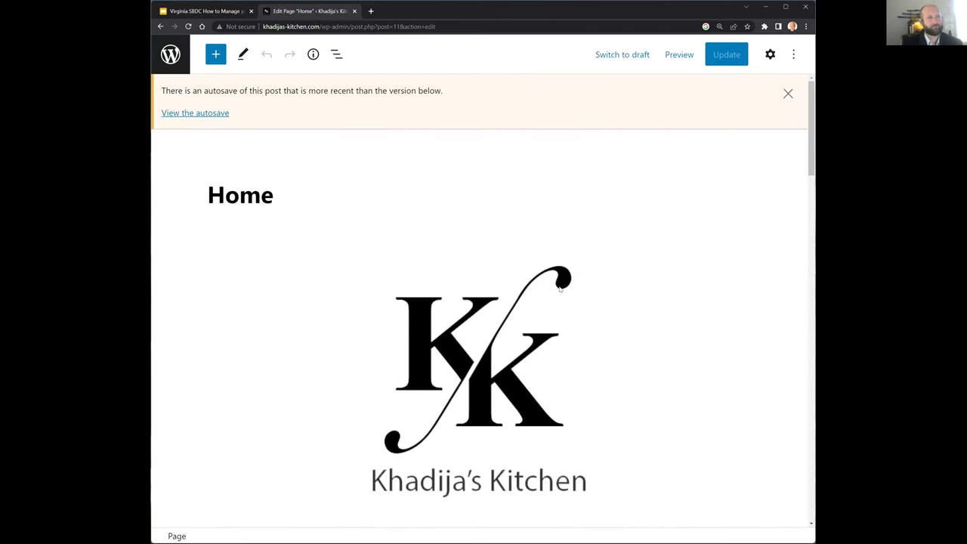
pyautogui.scroll(-3, 673, 282)
pyautogui.scroll(3, 724, 280)
pyautogui.moveTo(815, 120)
pyautogui.mouseDown()
pyautogui.moveTo(813, 460)
pyautogui.moveTo(814, 113)
pyautogui.mouseUp()
# Switch the Home page from the visual editor to the Code editor.
pyautogui.click(794, 54)
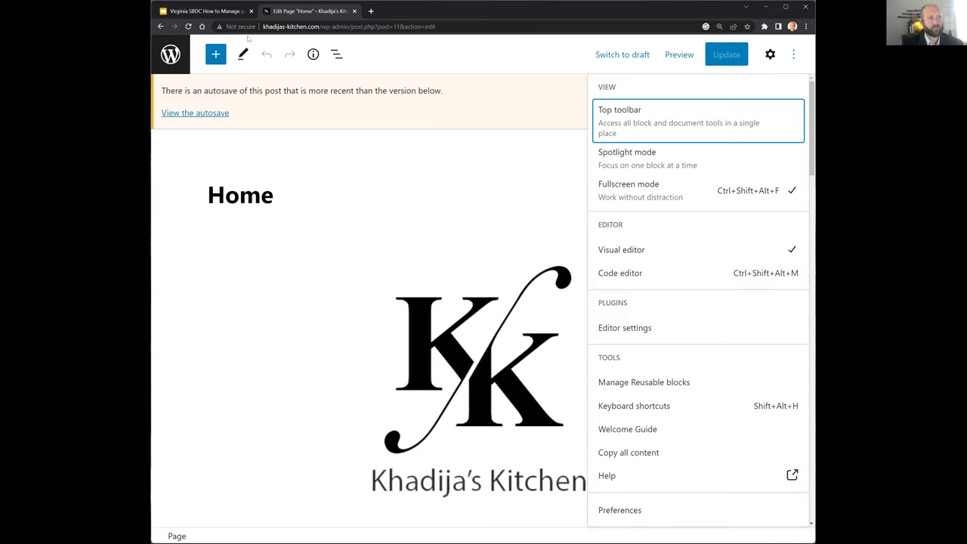
pyautogui.click(797, 58)
pyautogui.click(797, 58)
pyautogui.click(795, 56)
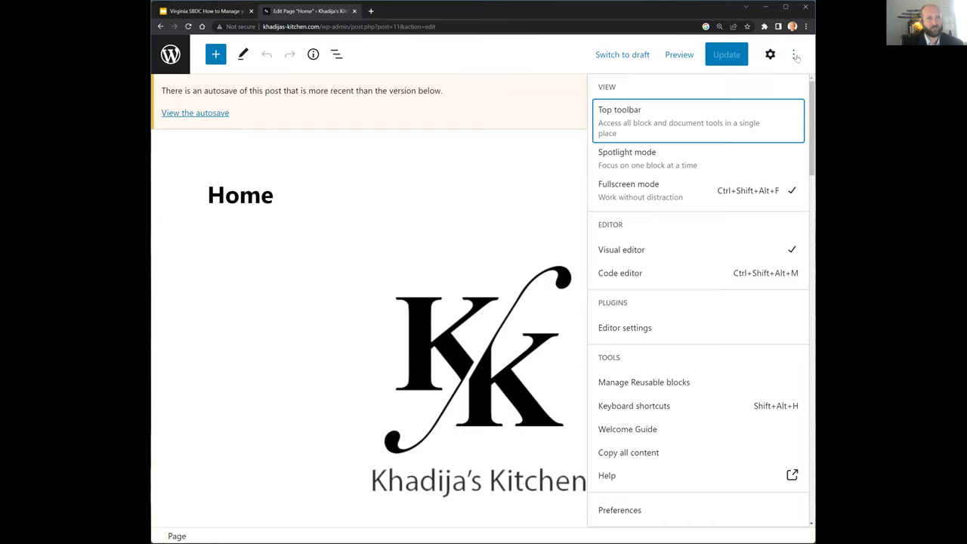
pyautogui.click(648, 275)
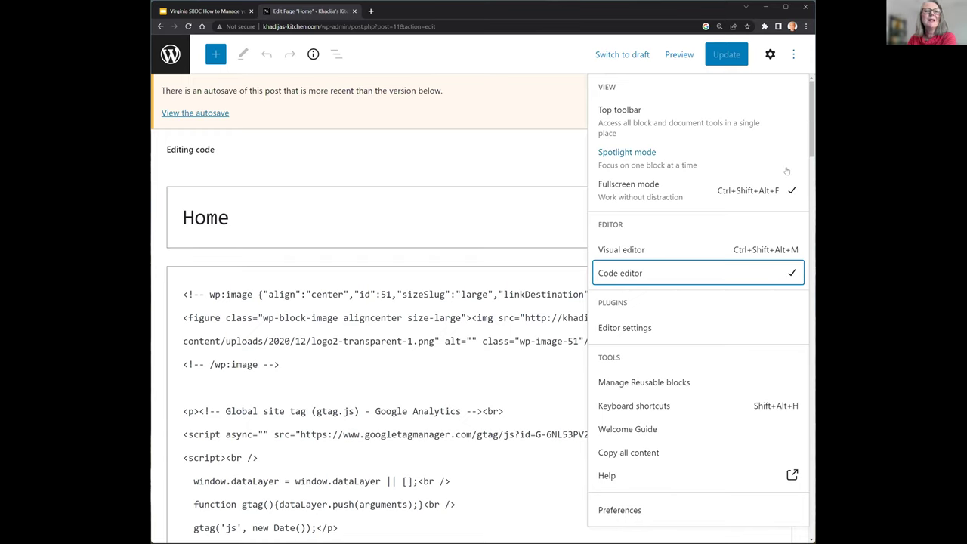
# Switch to the Google Slides presentation to show its closing slide, and return to the Home page editor.
pyautogui.click(204, 12)
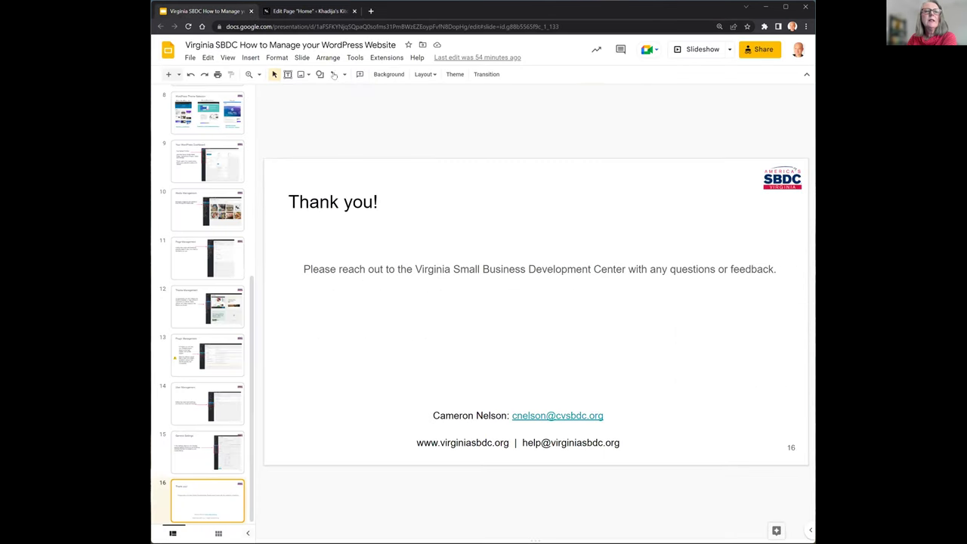
pyautogui.click(306, 11)
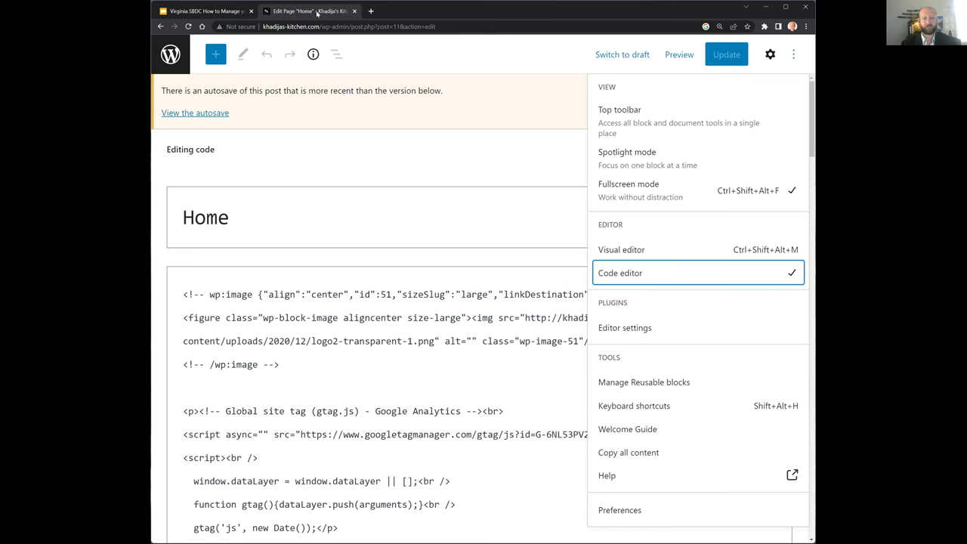
# Open Google Analytics in a new browser tab and examine the home reports on users, acquisition and retention.
pyautogui.click(371, 10)
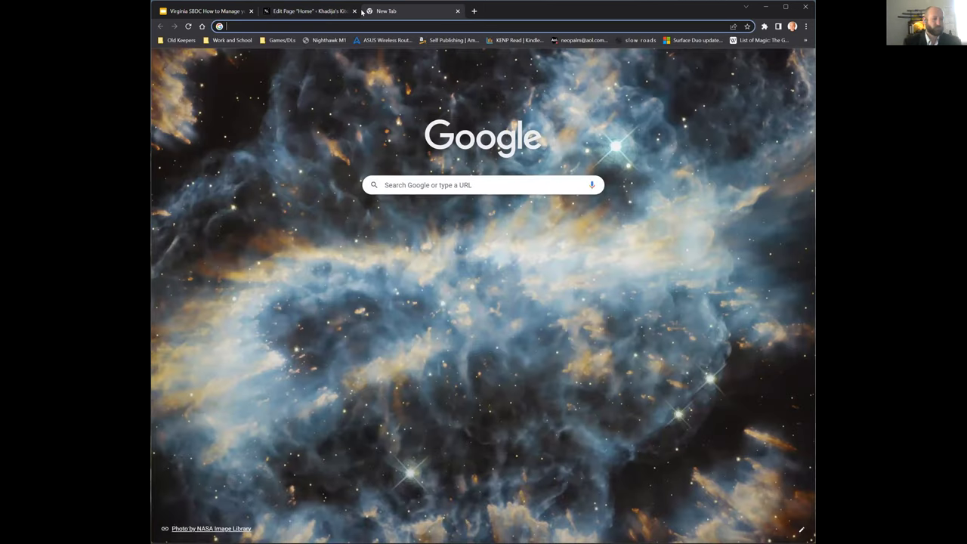
pyautogui.write('an')
pyautogui.press('Return')
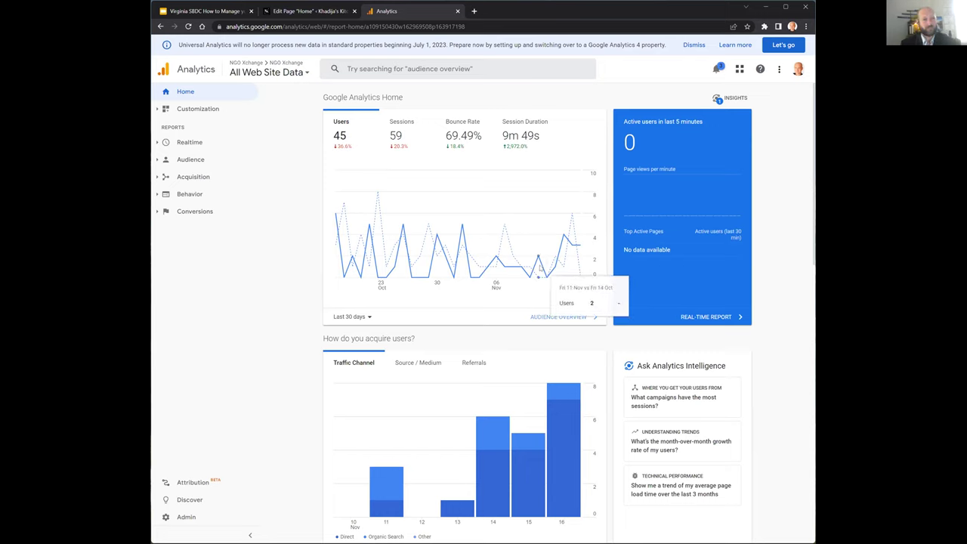
pyautogui.scroll(-5, 597, 305)
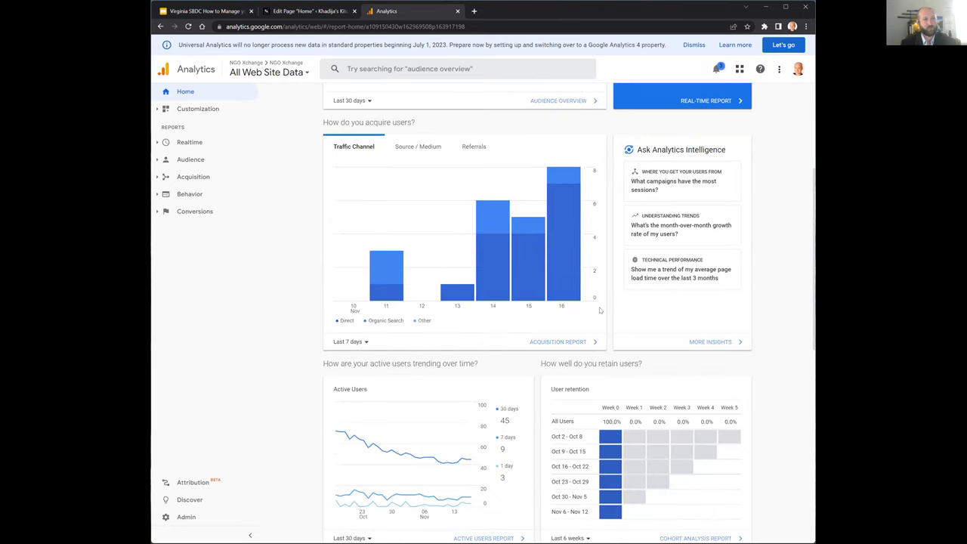
# Examine the Google Analytics home reports on visit times, user countries, devices and visited pages, and return to the overview.
pyautogui.scroll(-5, 597, 305)
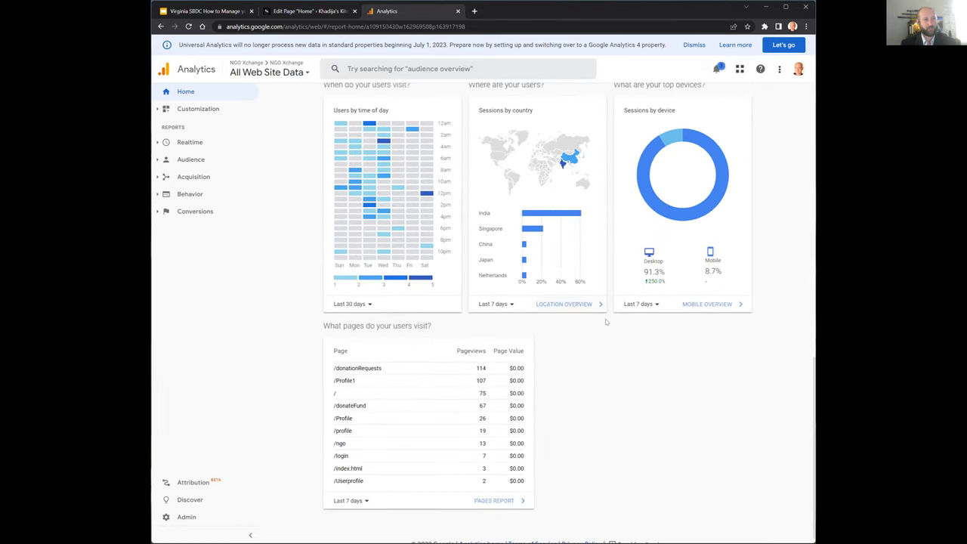
pyautogui.moveTo(338, 356); pyautogui.dragTo(490, 451)
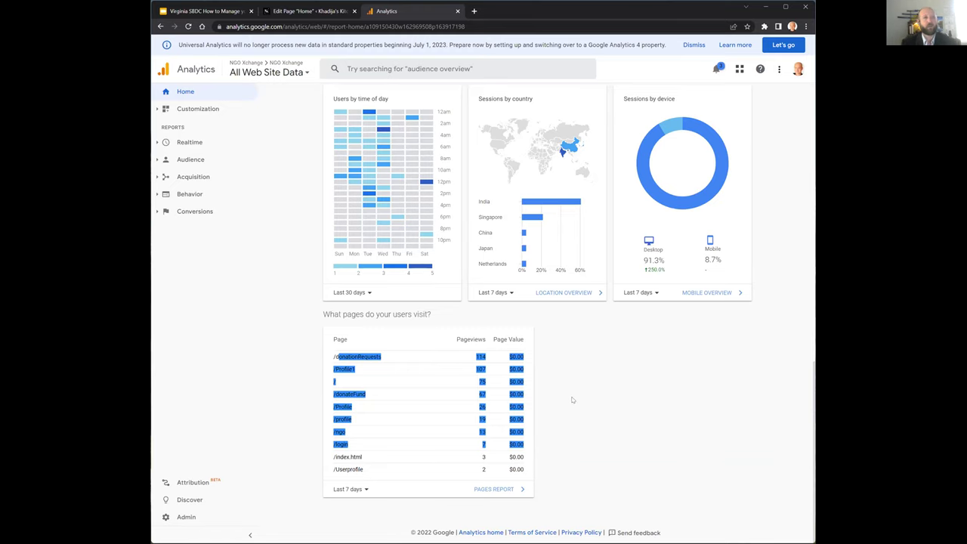
pyautogui.scroll(2, 573, 412)
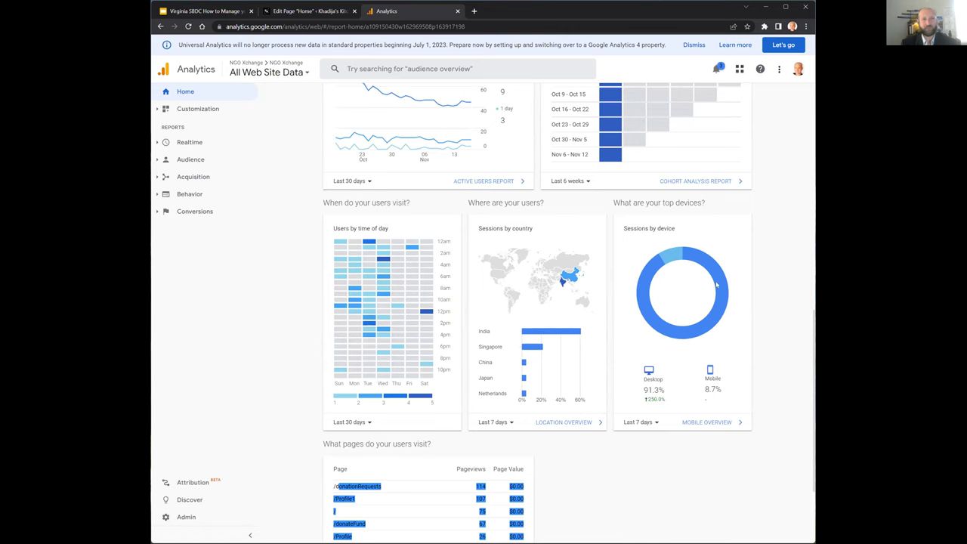
pyautogui.click(760, 337)
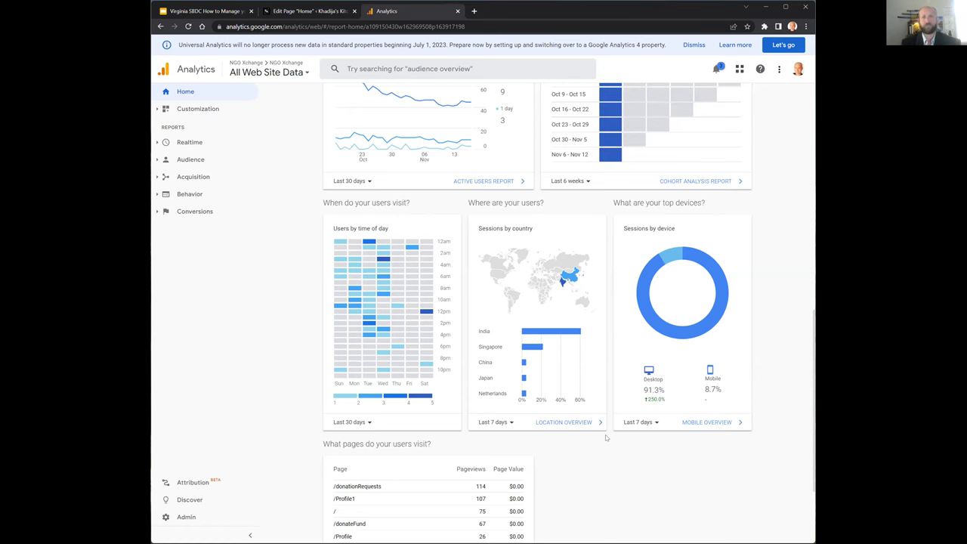
pyautogui.scroll(3, 605, 435)
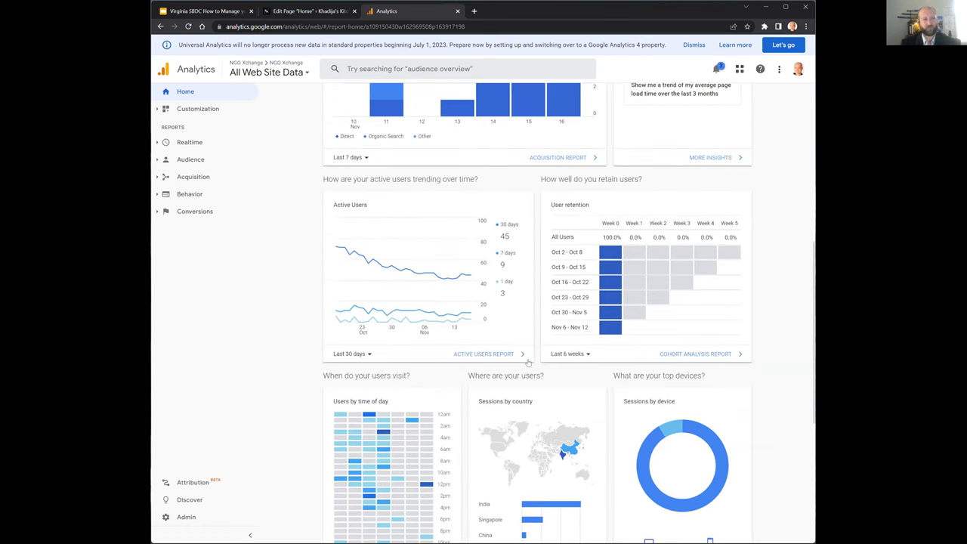
pyautogui.scroll(3, 534, 354)
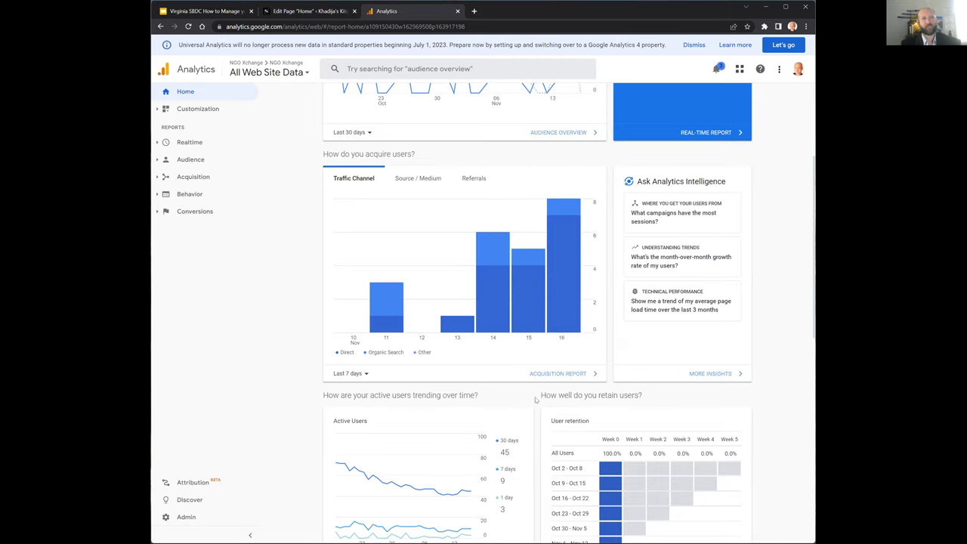
pyautogui.scroll(3, 609, 347)
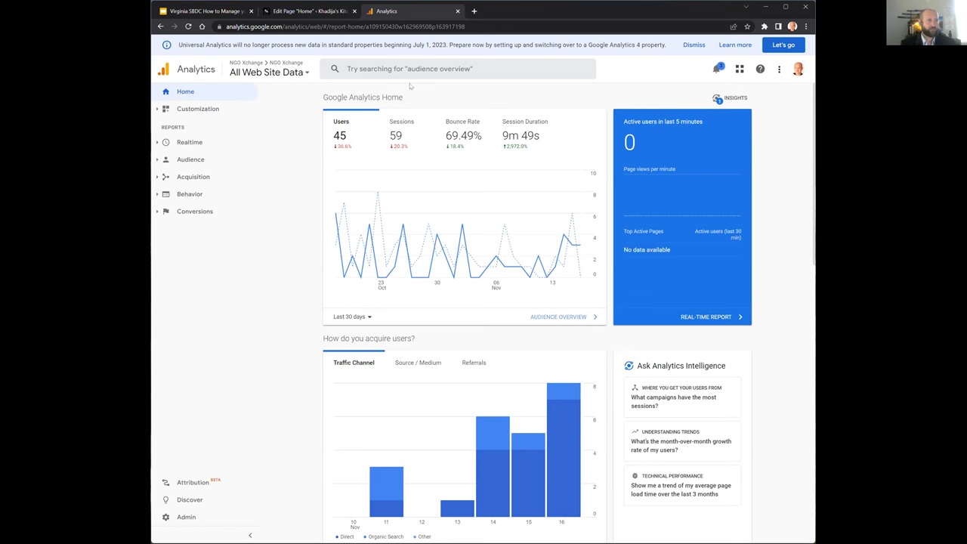
# Return to the WordPress admin, open the Media Library's file upload area and highlight the maximum upload file size.
pyautogui.click(309, 10)
pyautogui.click(180, 56)
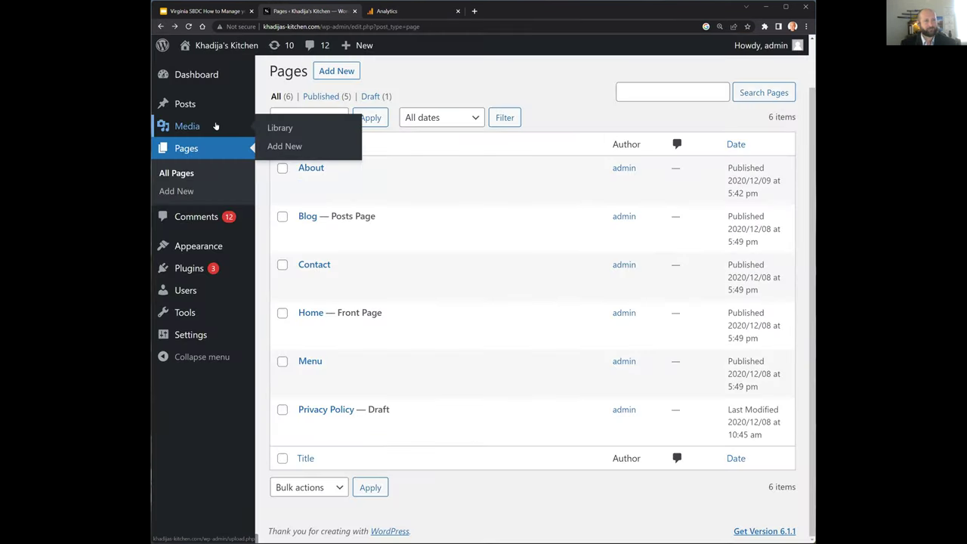
pyautogui.click(216, 125)
pyautogui.click(387, 122)
pyautogui.moveTo(604, 257); pyautogui.dragTo(469, 256)
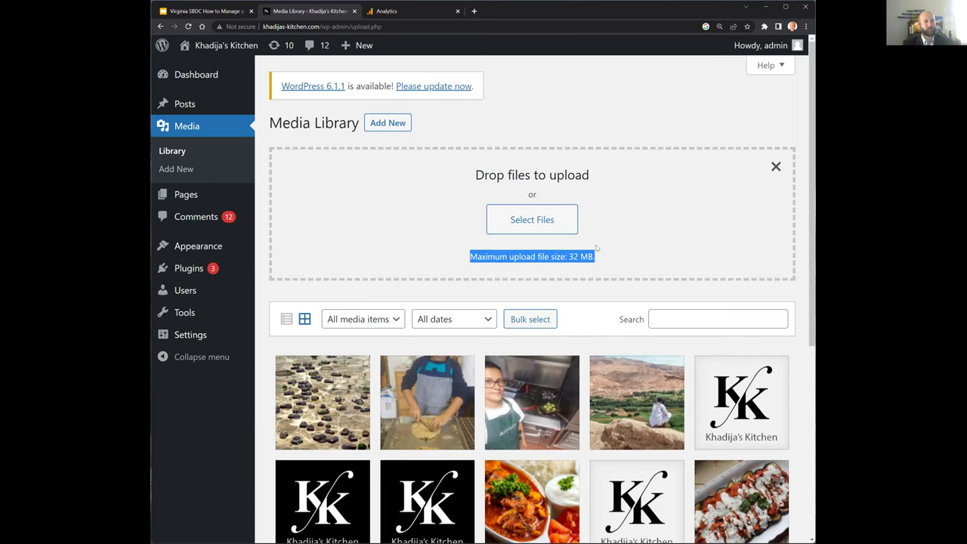
# Open the Home page for editing from the Pages list and switch it from the Code editor to the Visual editor.
pyautogui.click(186, 195)
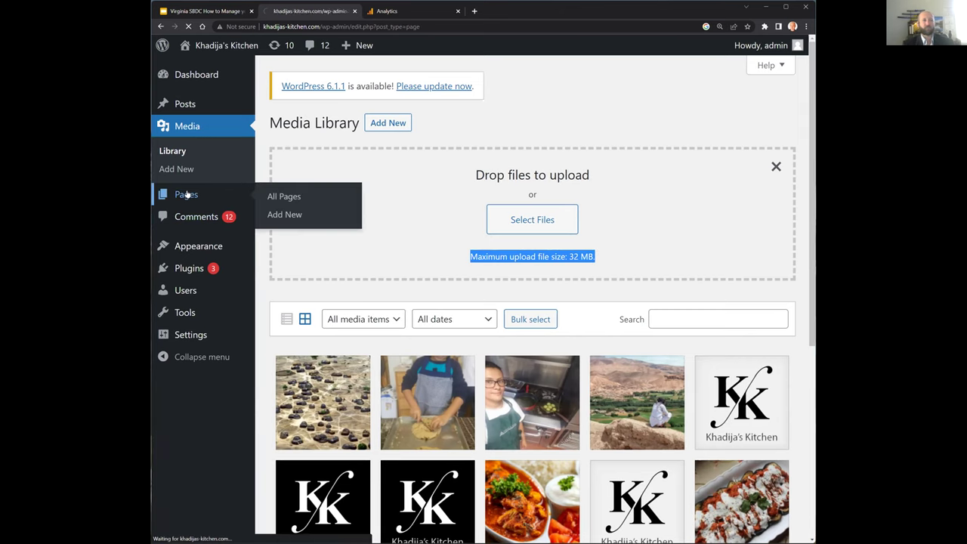
pyautogui.moveTo(367, 281)
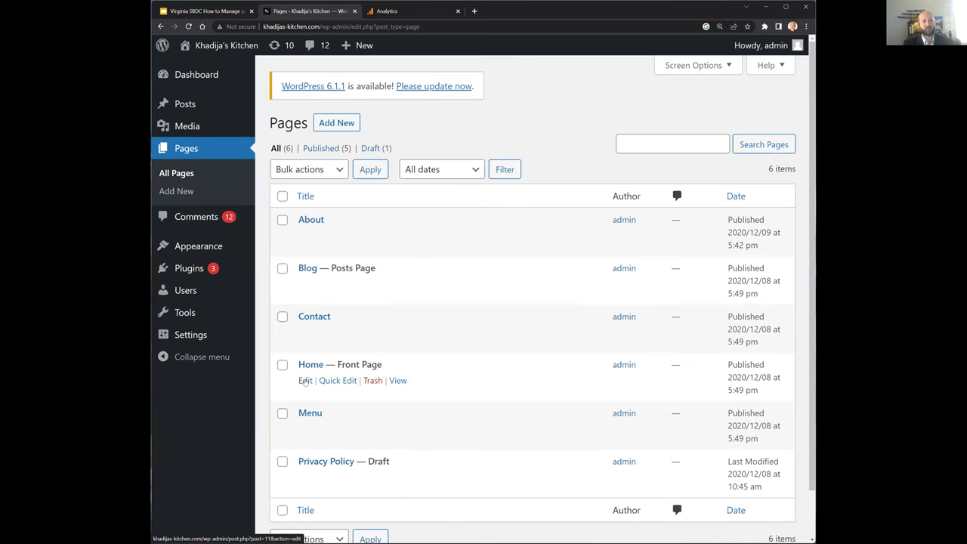
pyautogui.click(305, 381)
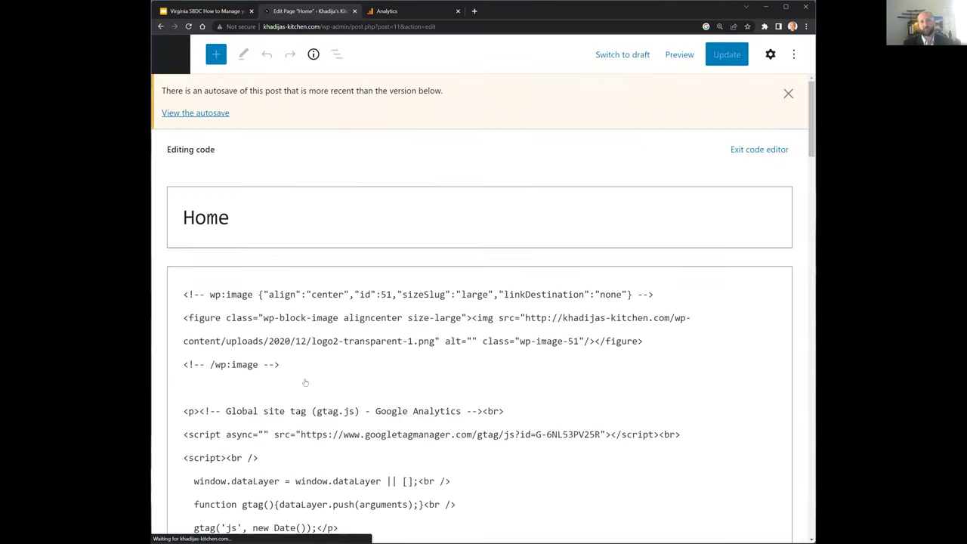
pyautogui.click(792, 54)
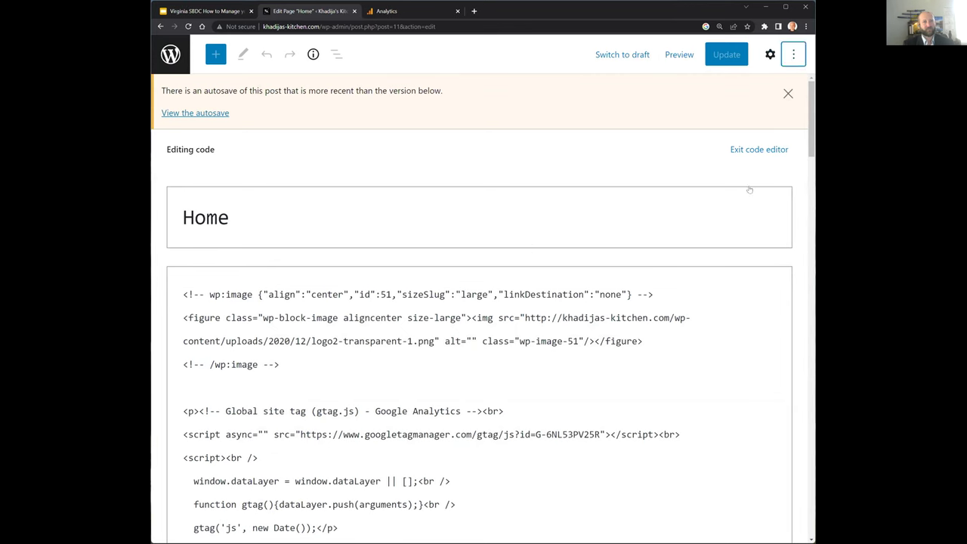
pyautogui.click(665, 249)
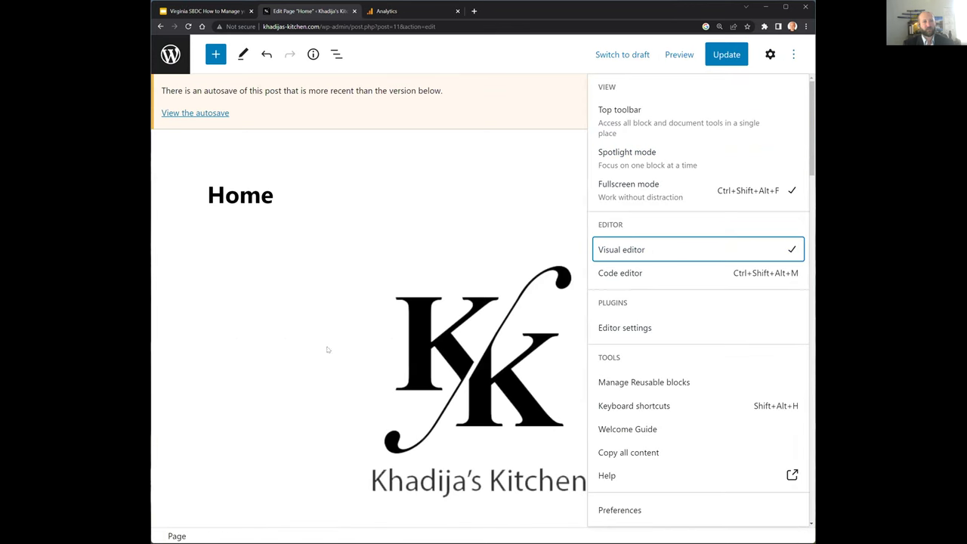
pyautogui.click(296, 340)
# Add "..." after "Charlottesville, VA" in the Afghan food heading above the View Menu button.
pyautogui.scroll(-8, 317, 339)
pyautogui.scroll(-4, 342, 333)
pyautogui.click(364, 356)
pyautogui.write('...')
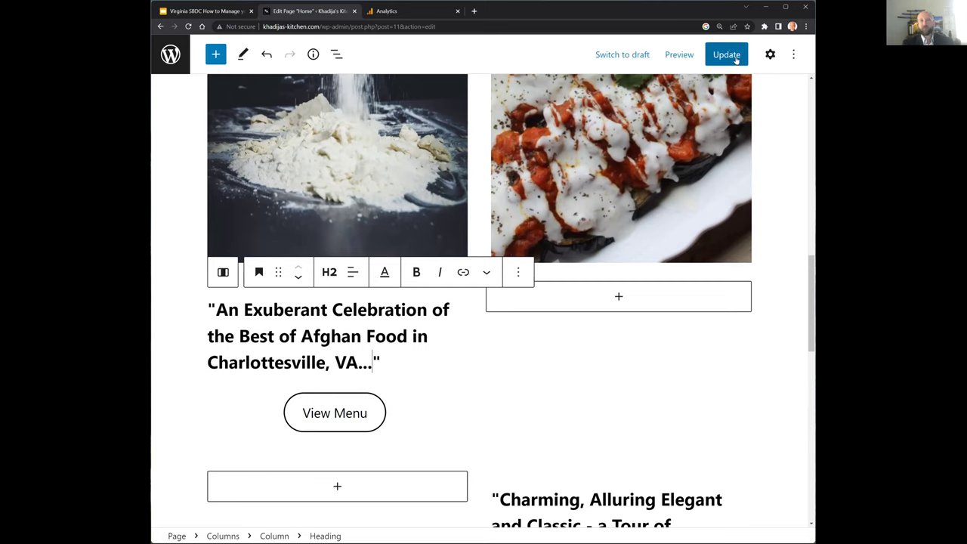
# Select the added dots in the heading, then leave the Home page editor without saving and return to the Pages list.
pyautogui.hotkey('shift', 'Left')
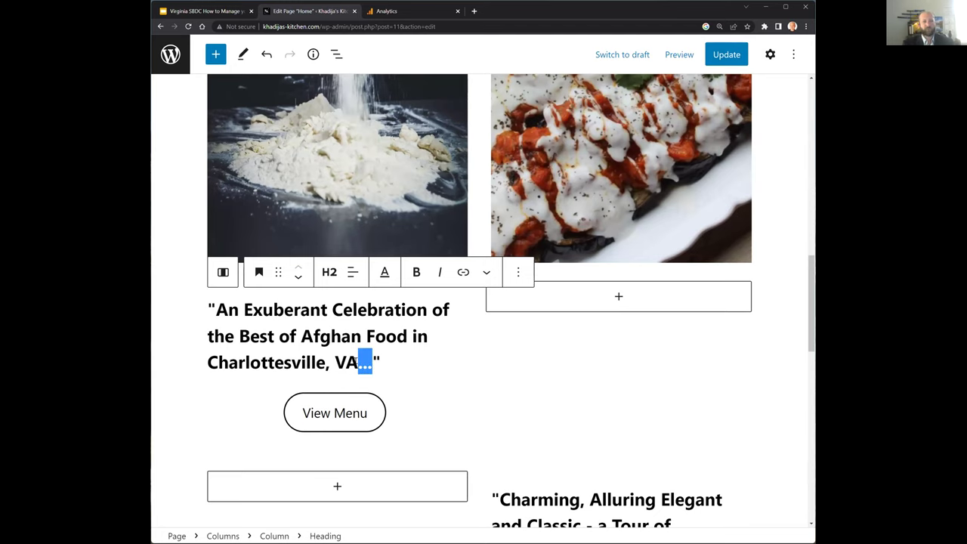
pyautogui.click(360, 361)
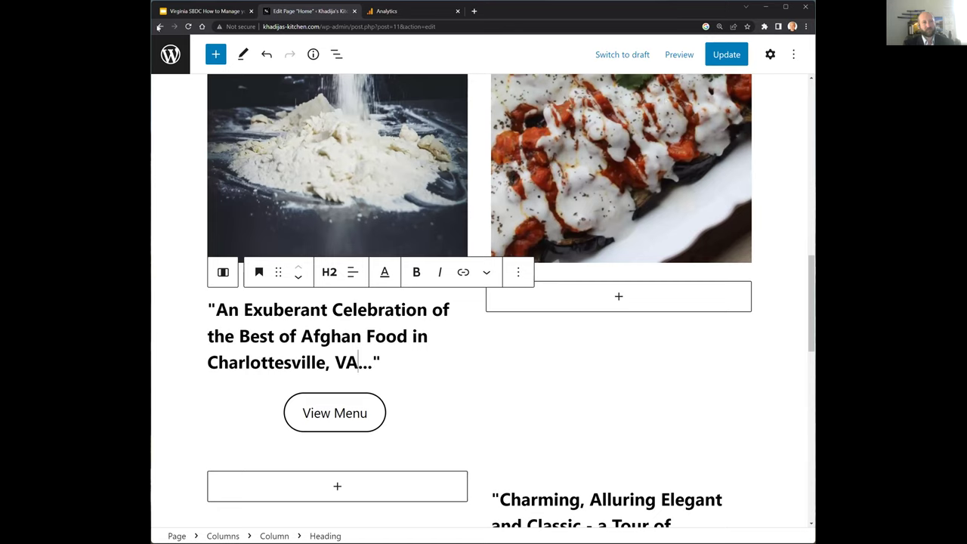
pyautogui.click(160, 26)
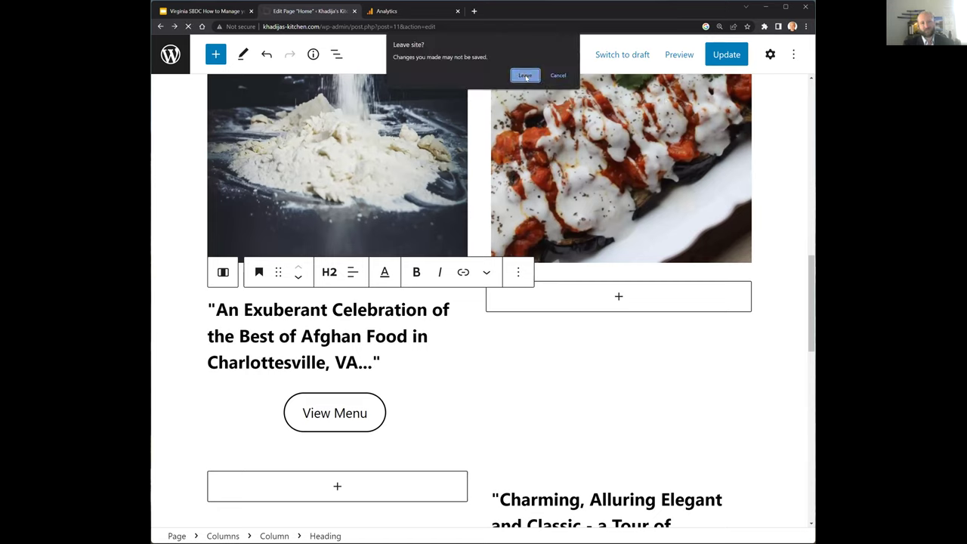
pyautogui.click(525, 75)
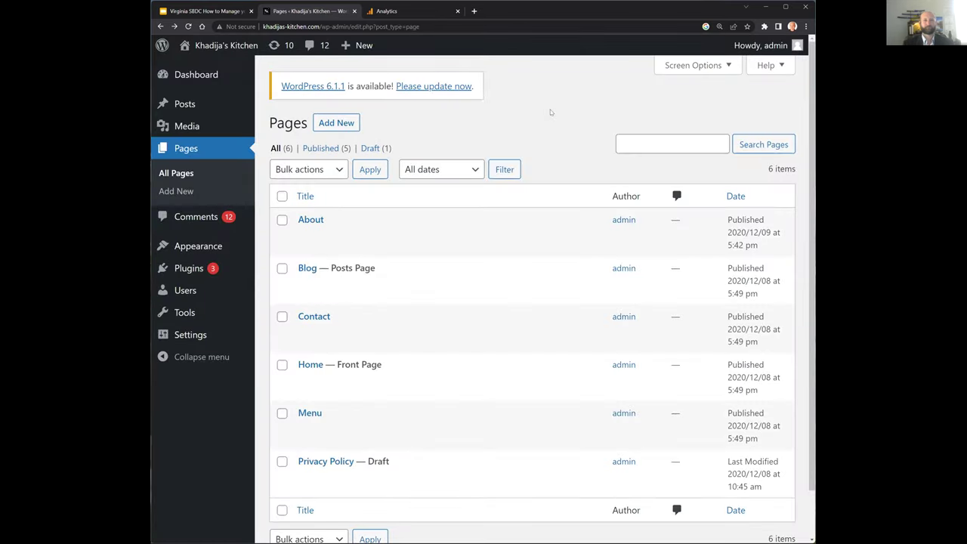